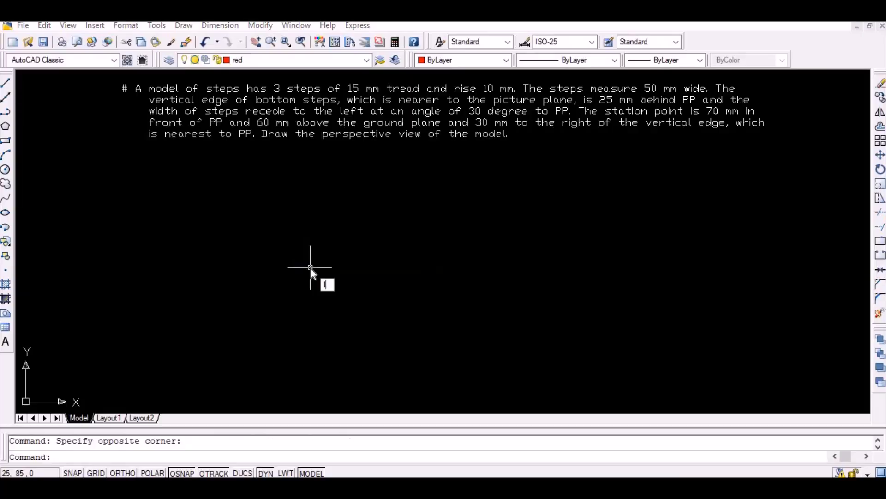
- Draw a long horizontal line on the red layer below the problem text to serve as the picture plane
{"action": "key", "text": "l"}
{"action": "key", "text": "Return"}
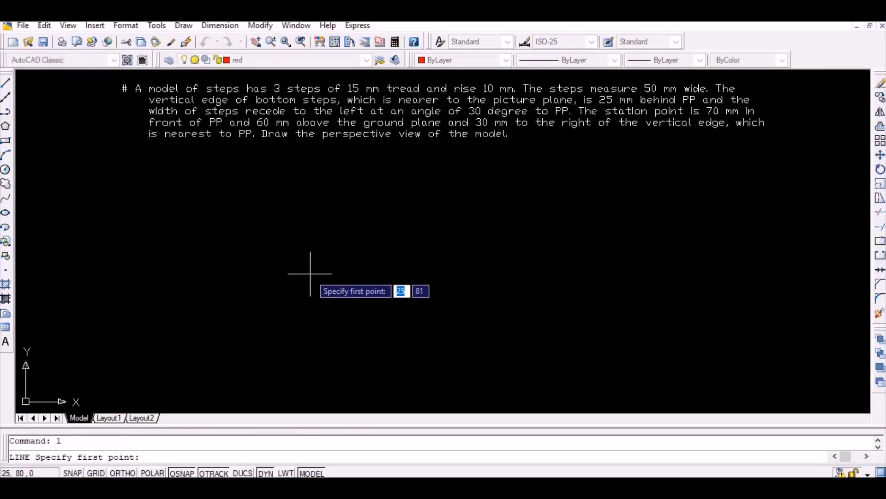
{"action": "left_click", "coordinate": [290, 299]}
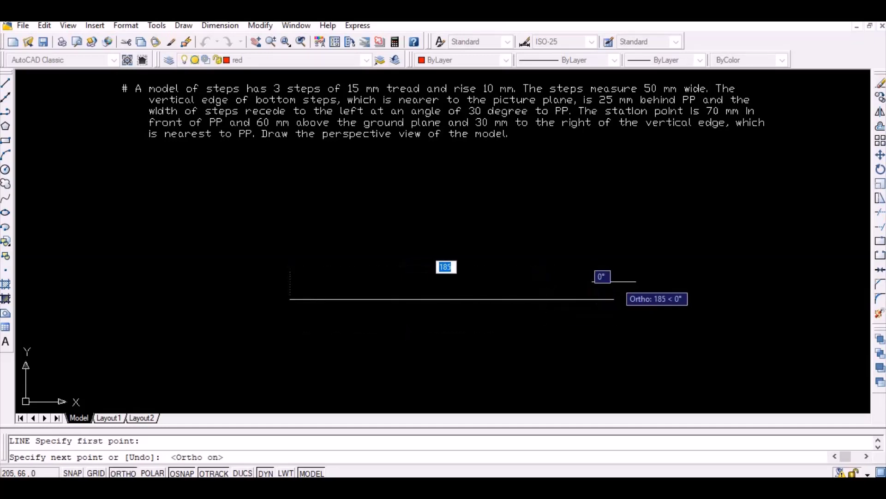
{"action": "left_click", "coordinate": [653, 300]}
{"action": "key", "text": "Return"}
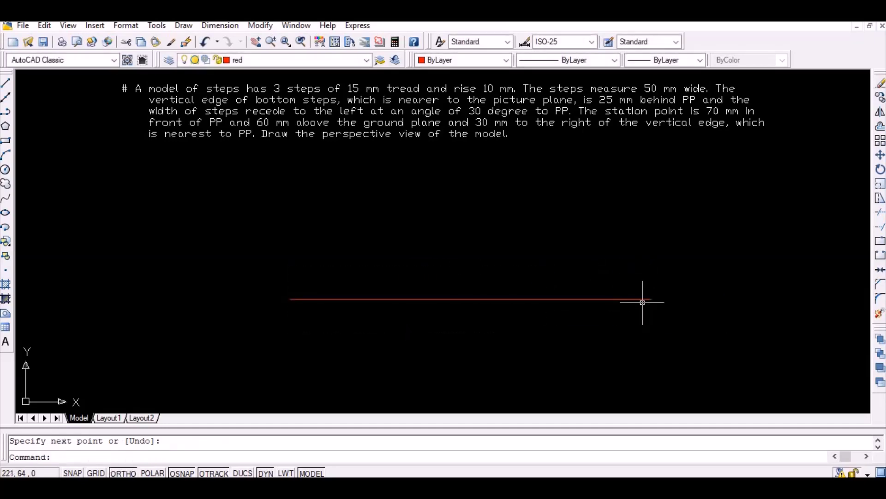
- Copy the horizontal red line straight down twice, at distances of 70 and 130 mm
{"action": "type", "text": "copy"}
{"action": "key", "text": "Return"}
{"action": "left_click", "coordinate": [642, 299]}
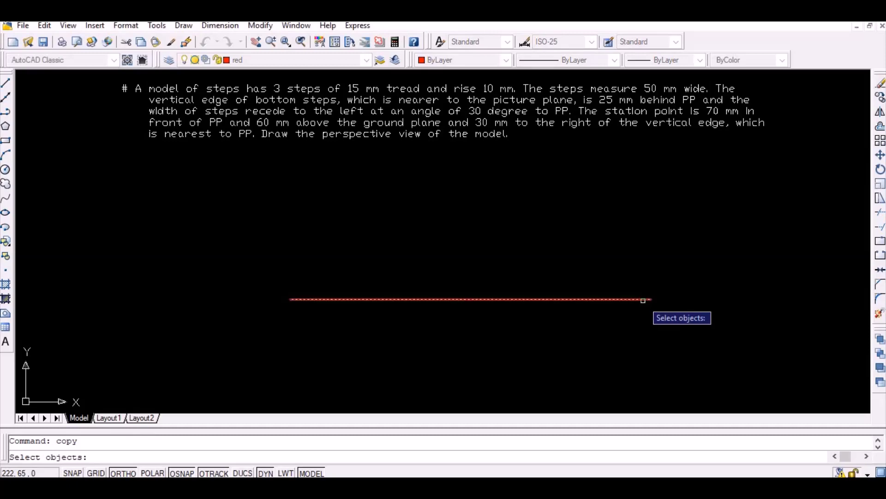
{"action": "key", "text": "Return"}
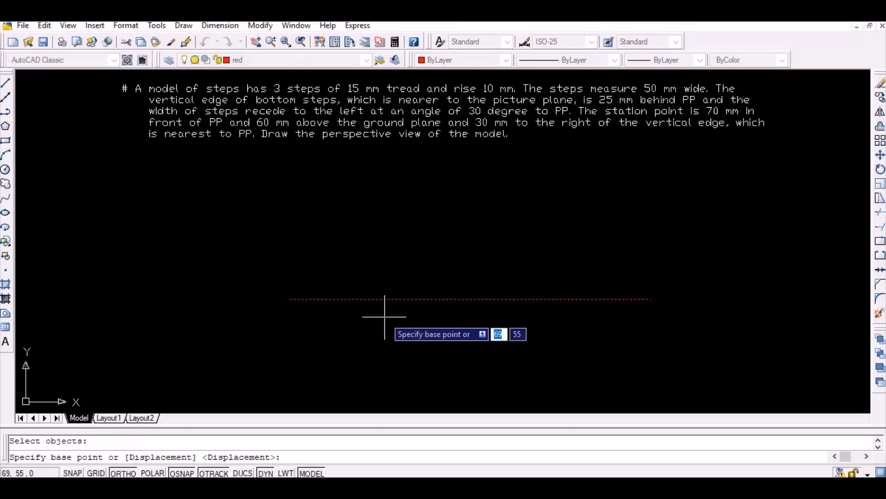
{"action": "left_click", "coordinate": [291, 299]}
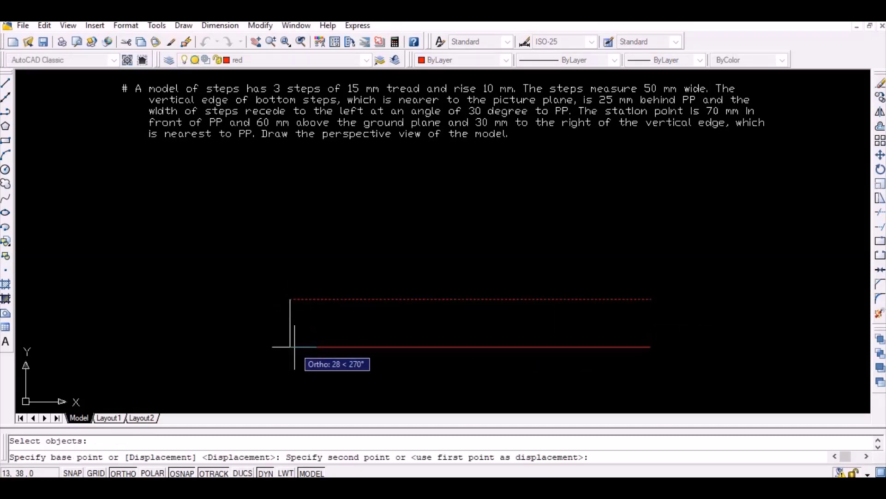
{"action": "type", "text": "70"}
{"action": "key", "text": "Return"}
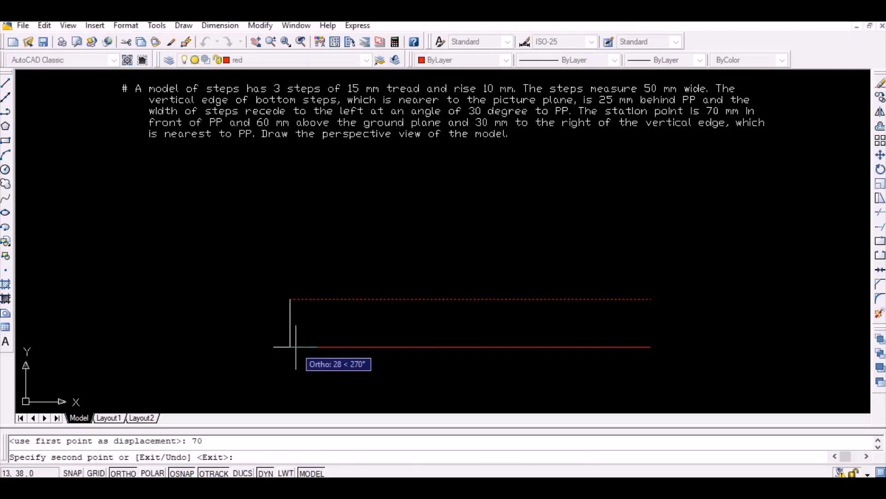
{"action": "type", "text": "130"}
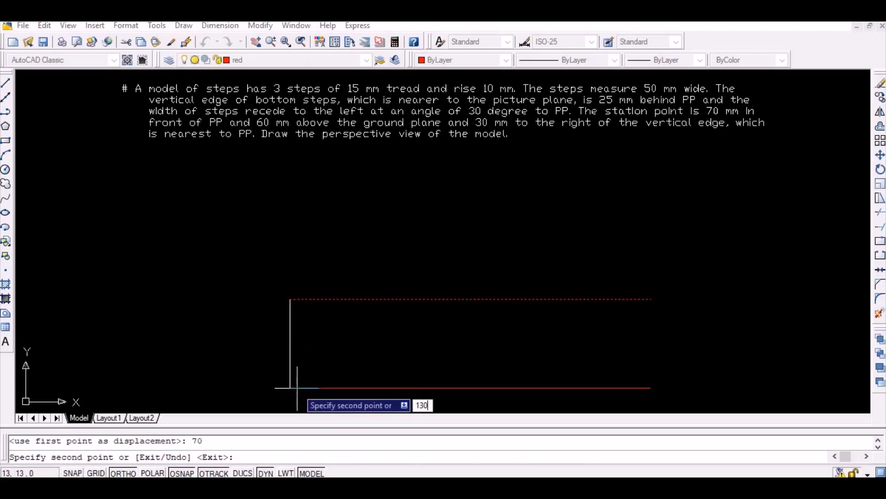
{"action": "key", "text": "Return"}
{"action": "key", "text": "Return"}
- Copy the Picture Plane line 25 mm straight up from its original position
{"action": "type", "text": "z"}
{"action": "key", "text": "Return"}
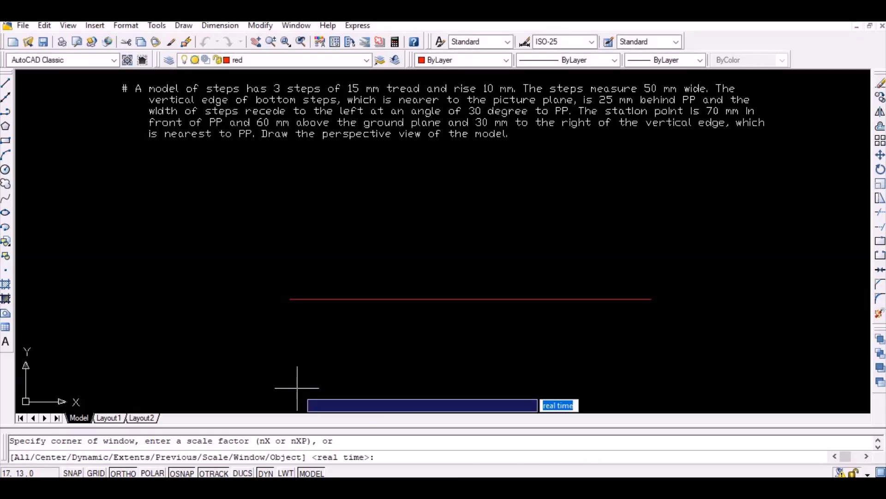
{"action": "type", "text": "a"}
{"action": "key", "text": "Return"}
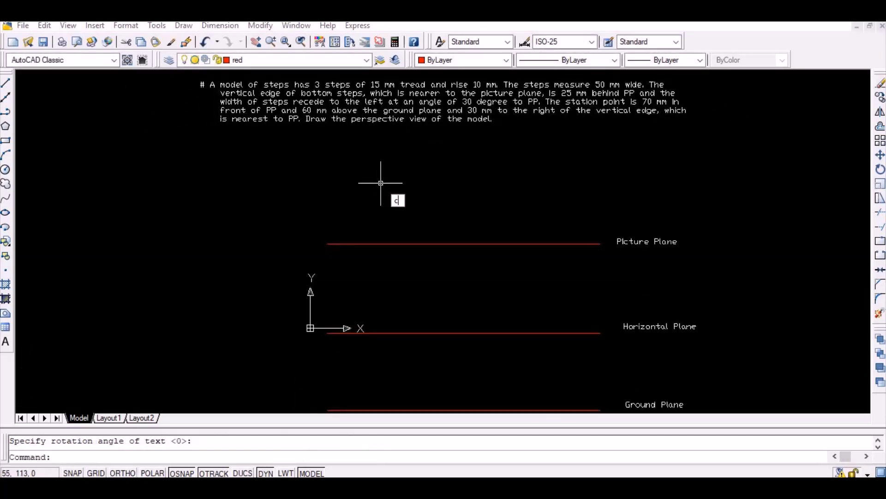
{"action": "type", "text": "y"}
{"action": "key", "text": "Return"}
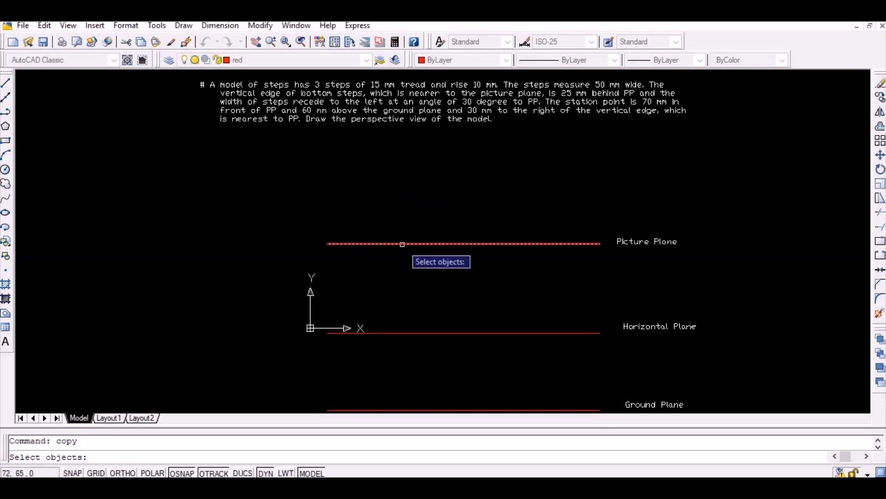
{"action": "key", "text": "Return"}
{"action": "left_click", "coordinate": [327, 244]}
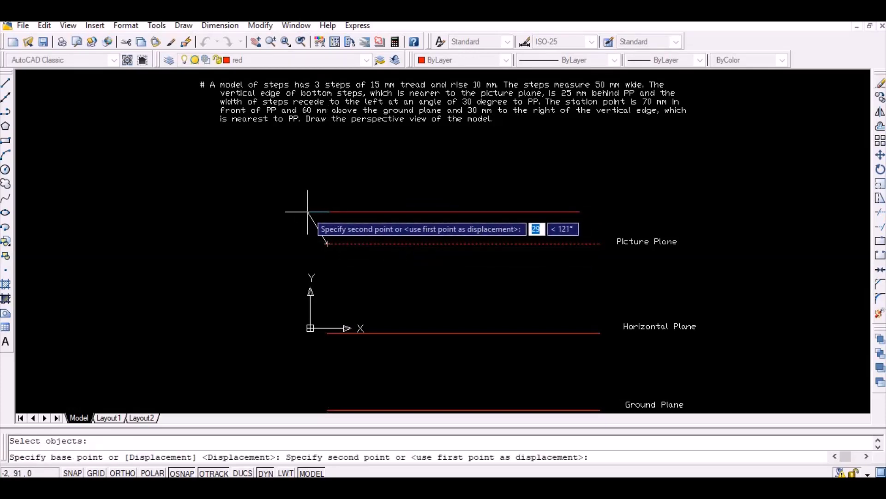
{"action": "key", "text": "F8"}
{"action": "type", "text": "2"}
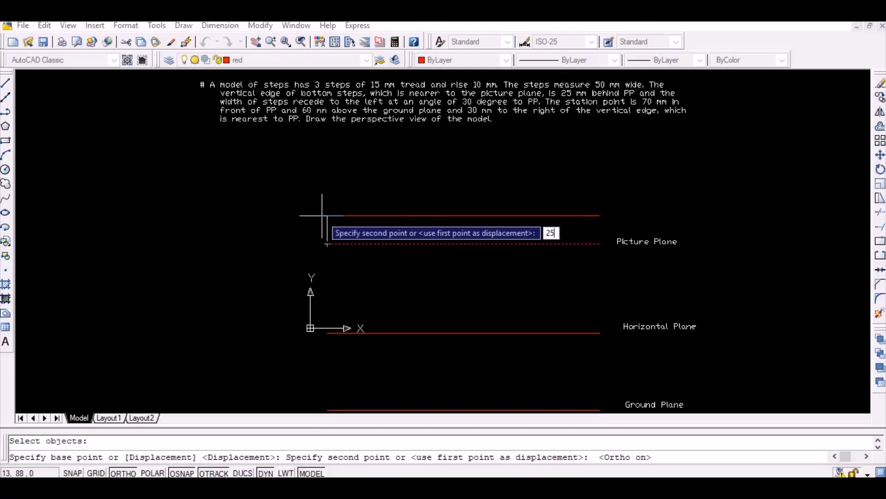
{"action": "type", "text": "5"}
{"action": "key", "text": "Return"}
{"action": "key", "text": "Return"}
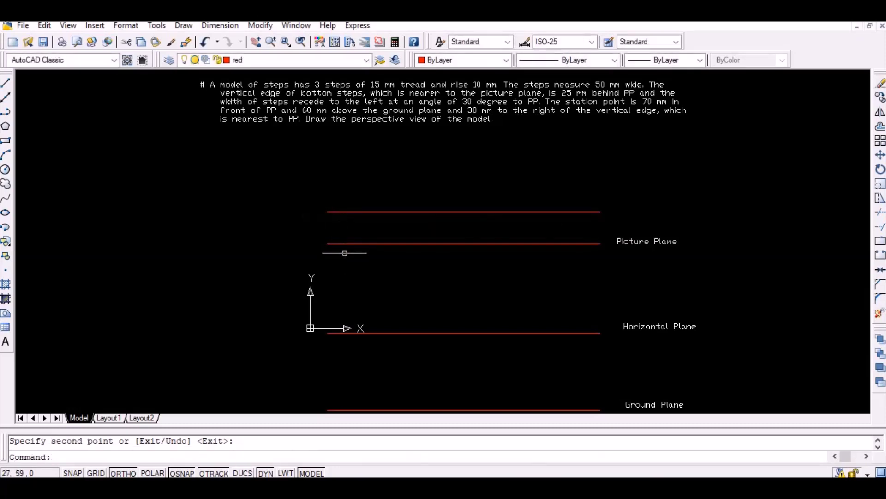
- Make layer 0 current and draw a 50 mm line at 150° from the midpoint of the uppermost red line
{"action": "left_click", "coordinate": [367, 60]}
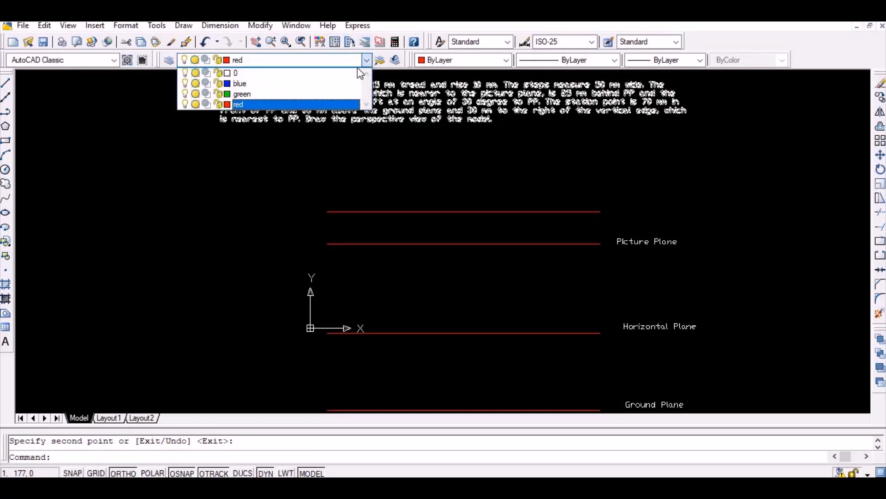
{"action": "left_click", "coordinate": [355, 71]}
{"action": "type", "text": "l"}
{"action": "key", "text": "Return"}
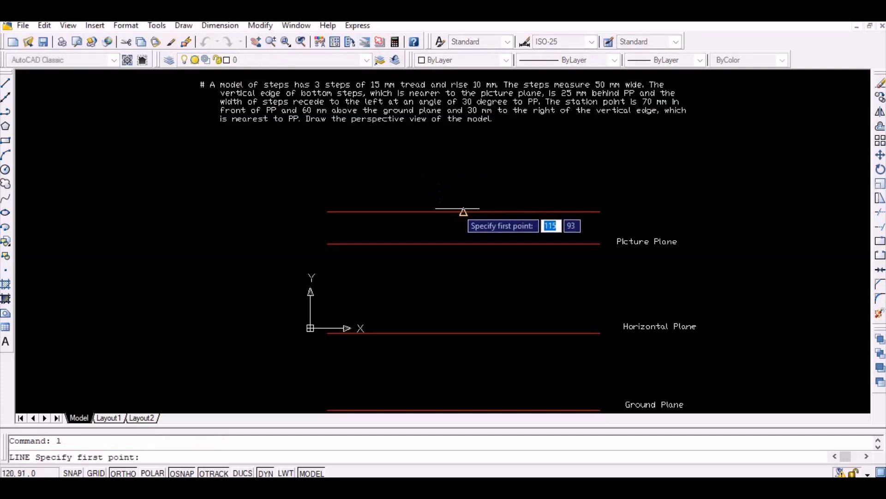
{"action": "left_click", "coordinate": [464, 212]}
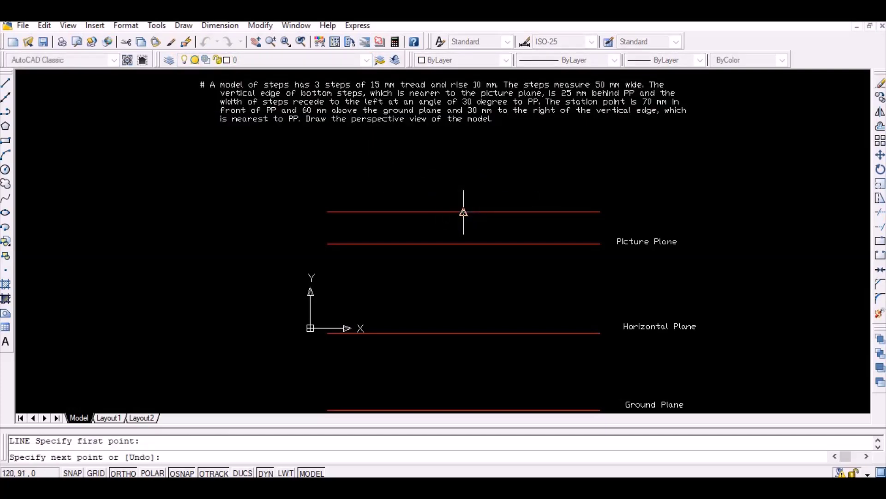
{"action": "key", "text": "F8"}
{"action": "left_click", "coordinate": [394, 173]}
{"action": "key", "text": "ctrl+z"}
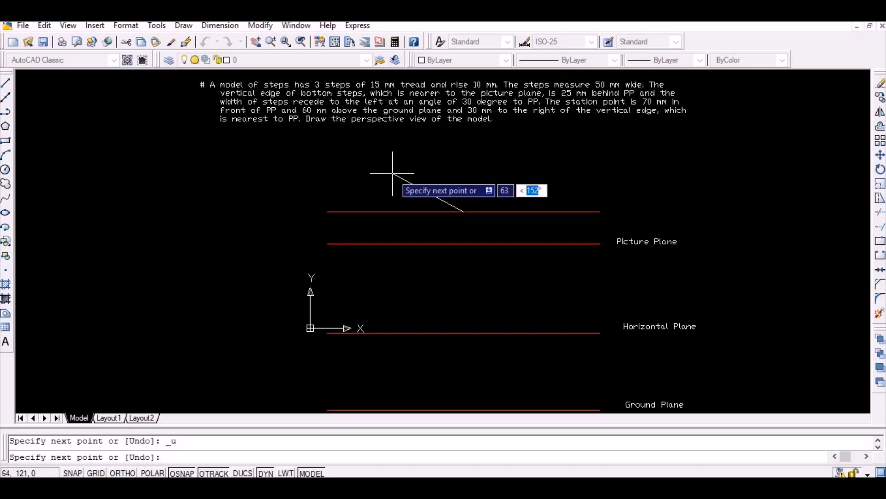
{"action": "type", "text": "150"}
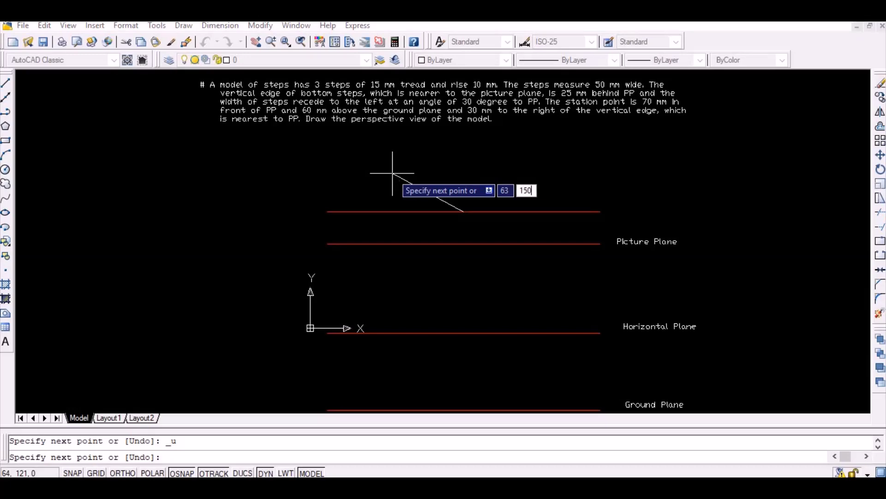
{"action": "key", "text": "Tab"}
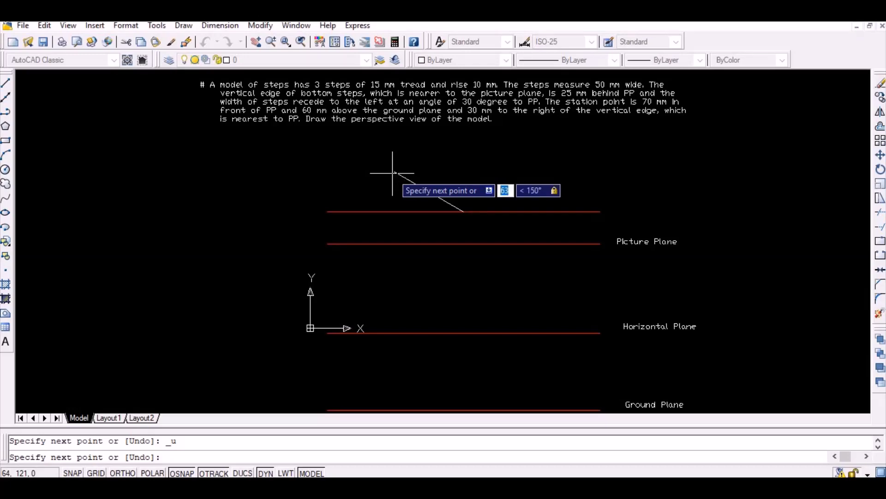
{"action": "type", "text": "50"}
{"action": "key", "text": "Return"}
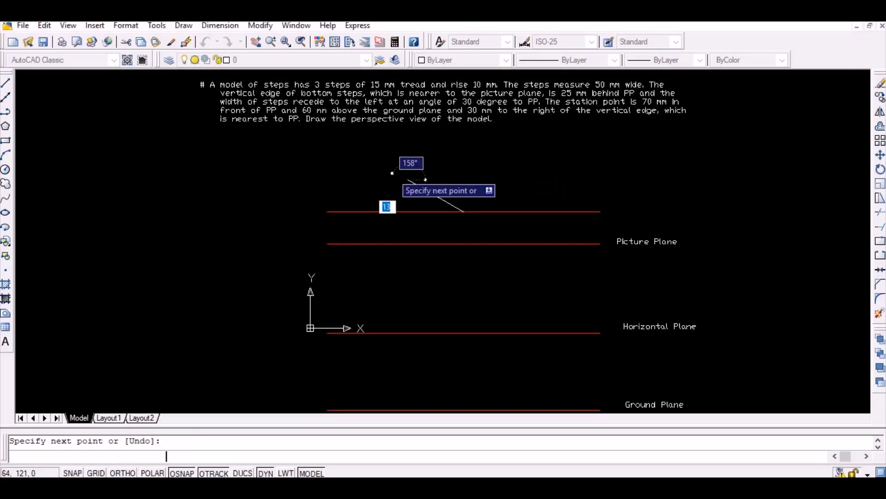
{"action": "key", "text": "Return"}
- Copy the inclined white line at distances of 15, 30 and 45 mm along a 60° direction from its lower end
{"action": "type", "text": "copy"}
{"action": "key", "text": "Return"}
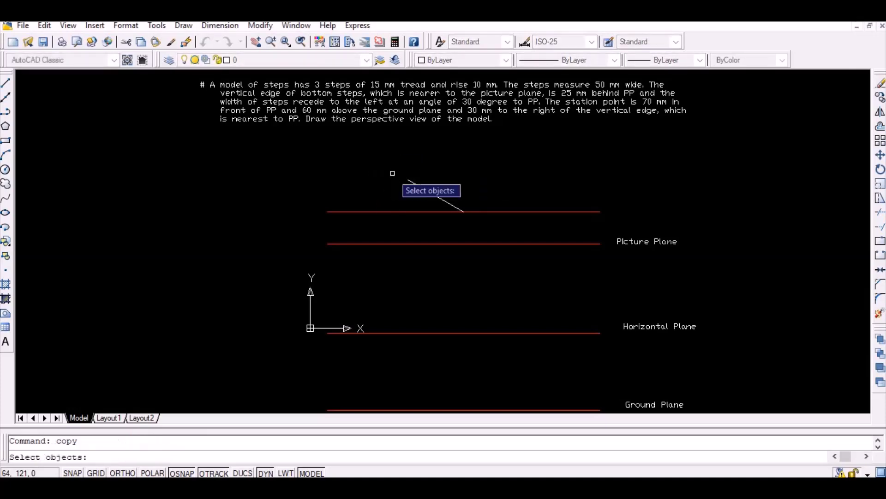
{"action": "key", "text": "Return"}
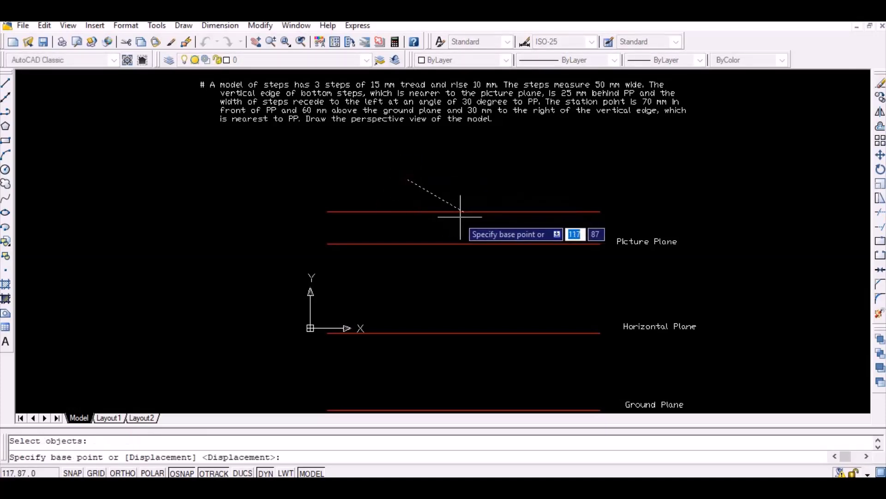
{"action": "left_click", "coordinate": [463, 211]}
{"action": "key", "text": "Tab"}
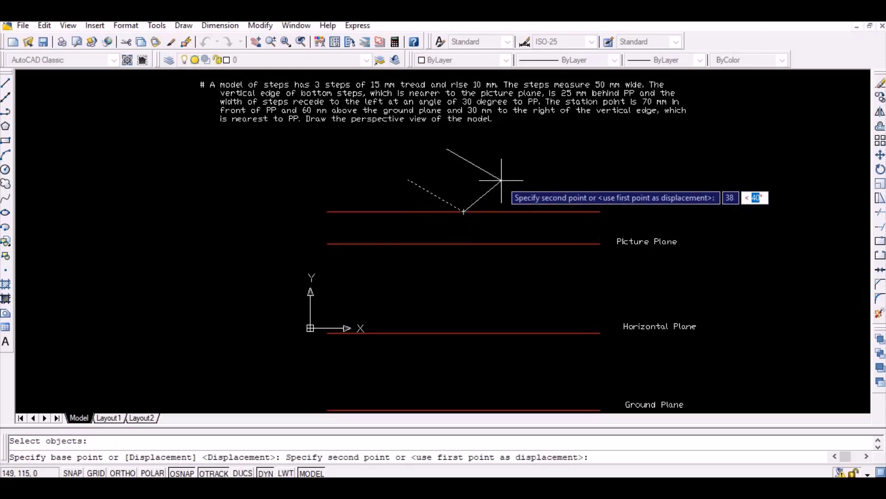
{"action": "type", "text": "60"}
{"action": "key", "text": "Tab"}
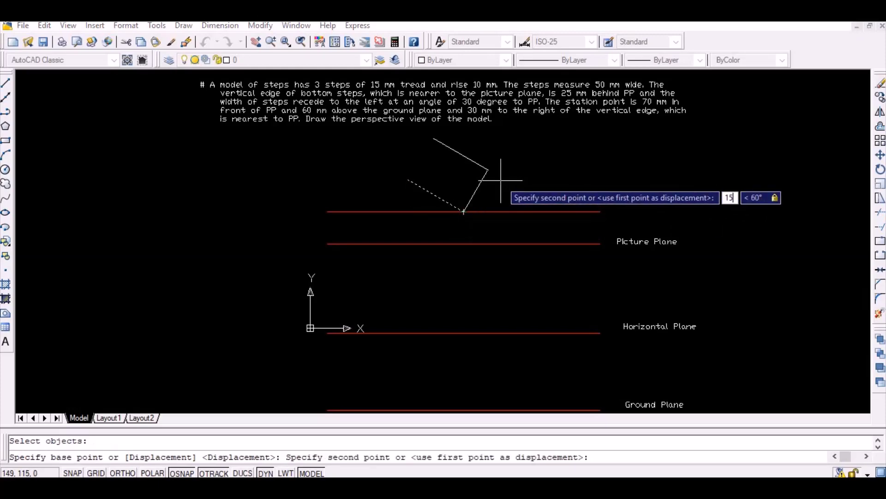
{"action": "key", "text": "Return"}
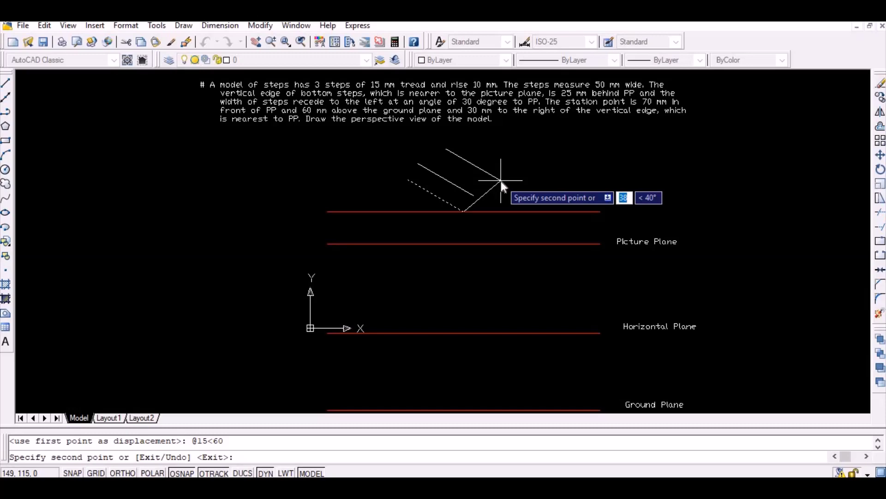
{"action": "type", "text": "30"}
{"action": "key", "text": "Tab"}
{"action": "key", "text": "Return"}
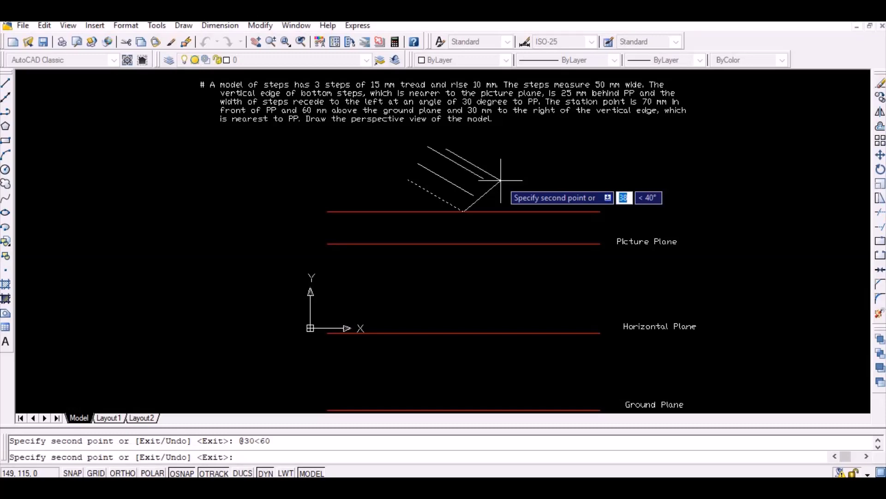
{"action": "key", "text": "Tab"}
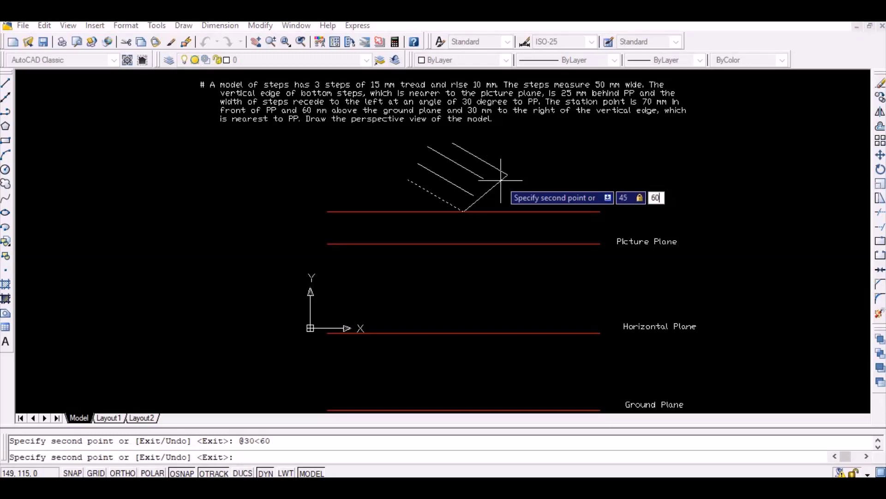
{"action": "key", "text": "Return"}
{"action": "key", "text": "Return"}
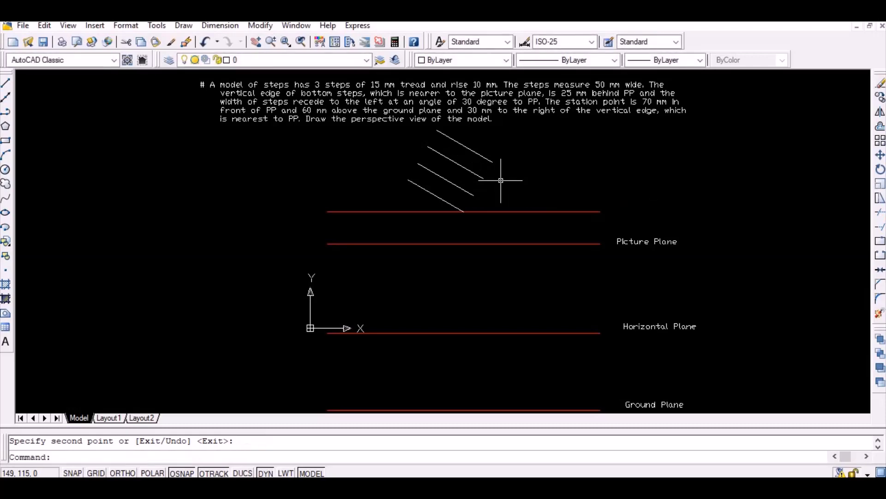
- Close both ends of the four parallel lines with straight lines to complete the plan outline of the steps
{"action": "type", "text": "l"}
{"action": "key", "text": "Return"}
{"action": "left_click", "coordinate": [464, 211]}
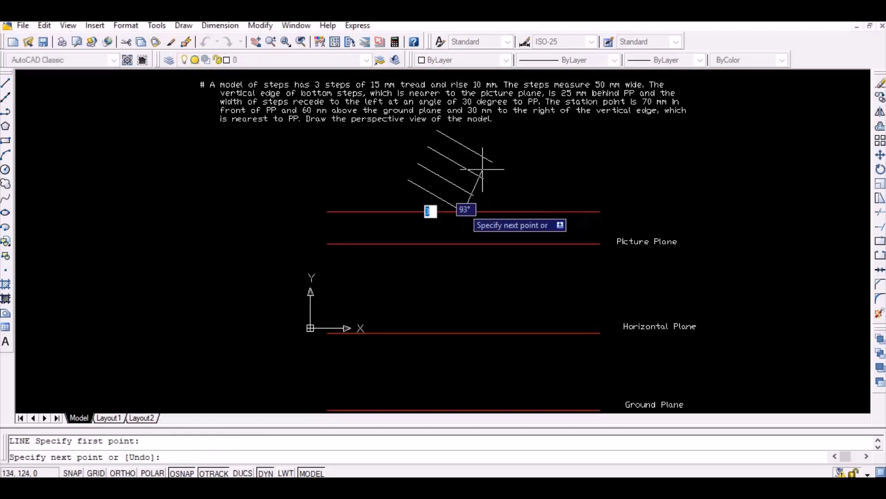
{"action": "left_click", "coordinate": [492, 162]}
{"action": "key", "text": "Return"}
{"action": "key", "text": "Return"}
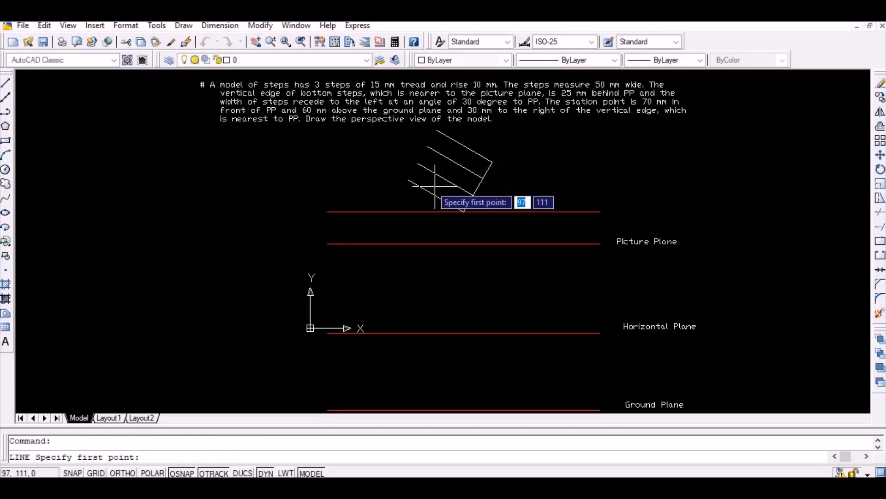
{"action": "left_click", "coordinate": [409, 180]}
{"action": "left_click", "coordinate": [437, 130]}
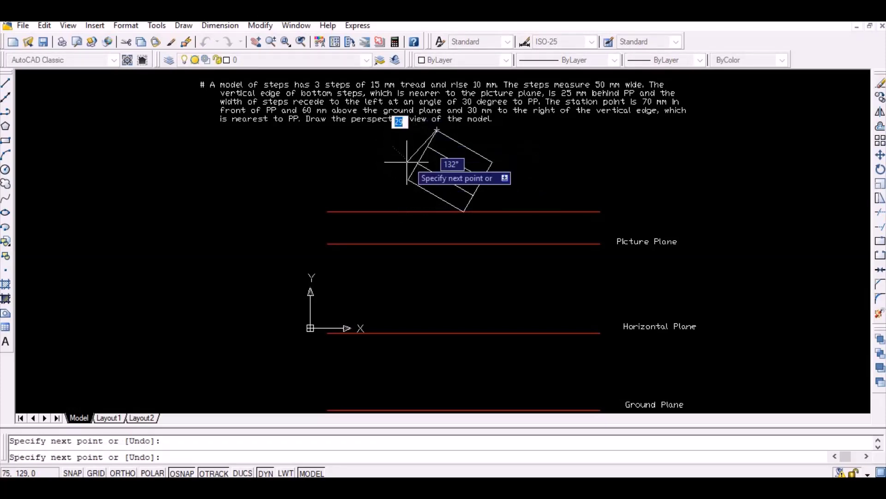
{"action": "key", "text": "Return"}
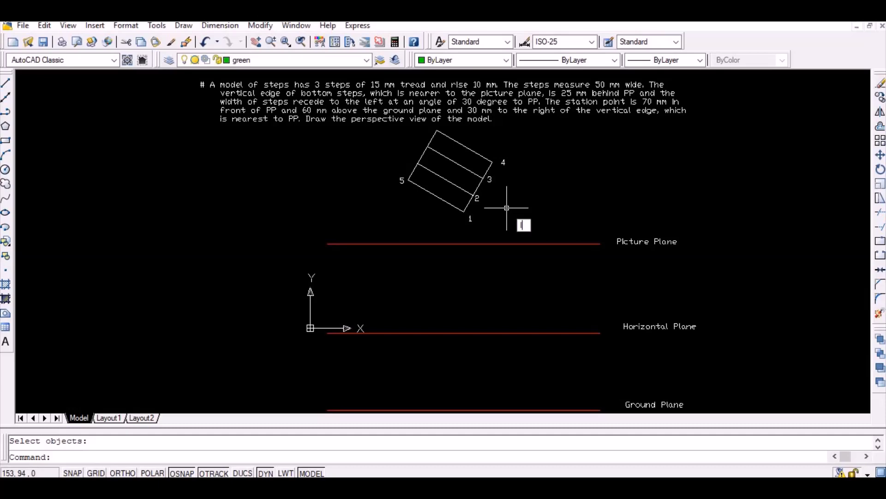
- Draw a vertical projection line from plan corner 1 down to just below the Horizontal Plane line
{"action": "key", "text": "Return"}
{"action": "left_click", "coordinate": [464, 212]}
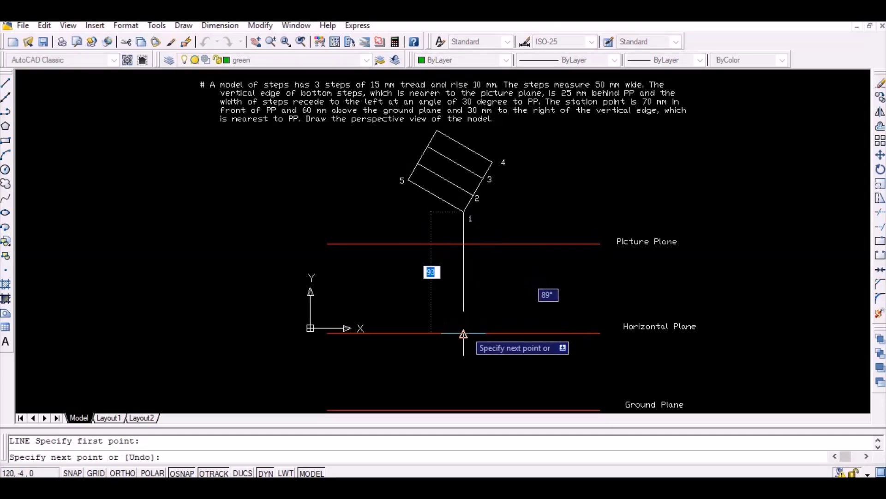
{"action": "left_click", "coordinate": [464, 333]}
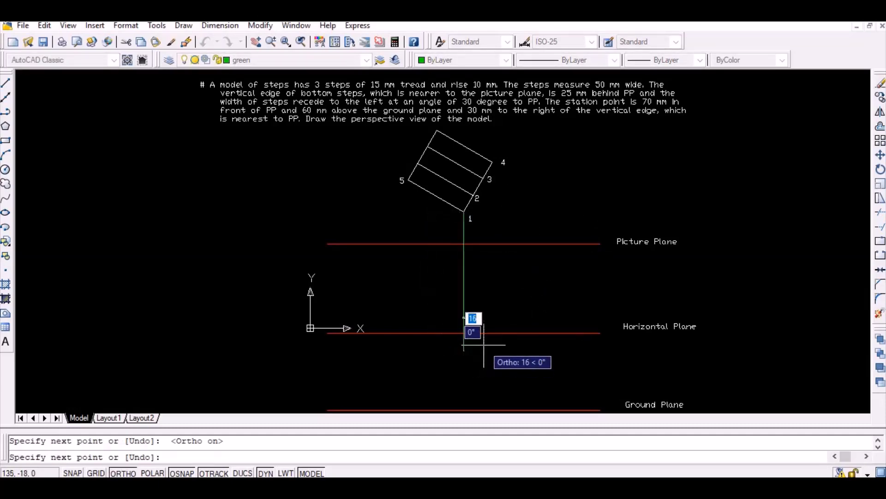
{"action": "key", "text": "Return"}
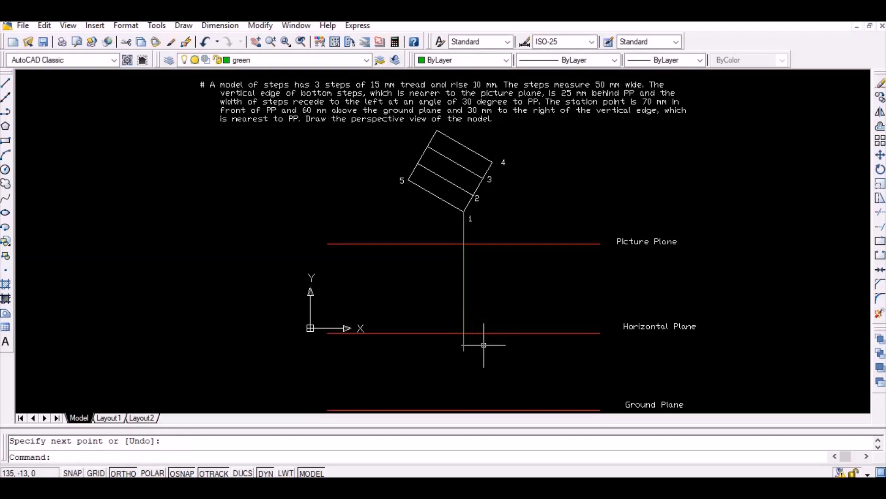
- Make the blue layer current and place a point where the vertical green line crosses the Horizontal Plane
{"action": "left_click", "coordinate": [365, 61]}
{"action": "left_click", "coordinate": [341, 83]}
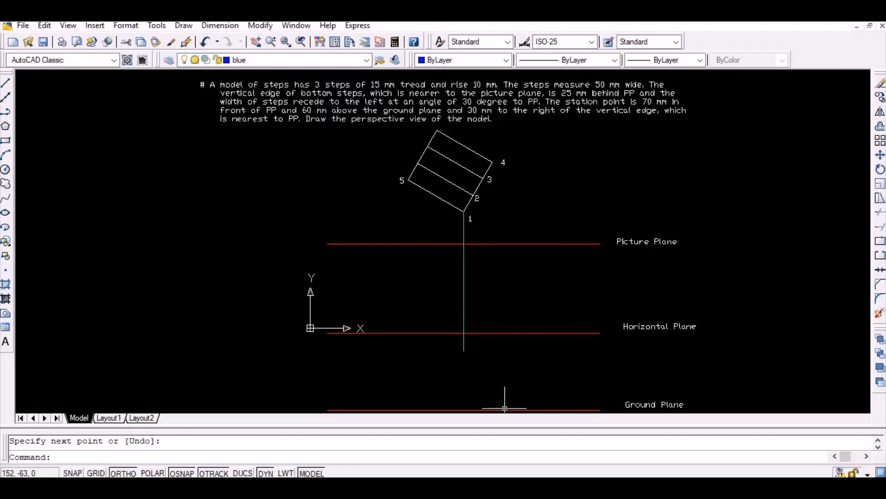
{"action": "type", "text": "point"}
{"action": "key", "text": "Return"}
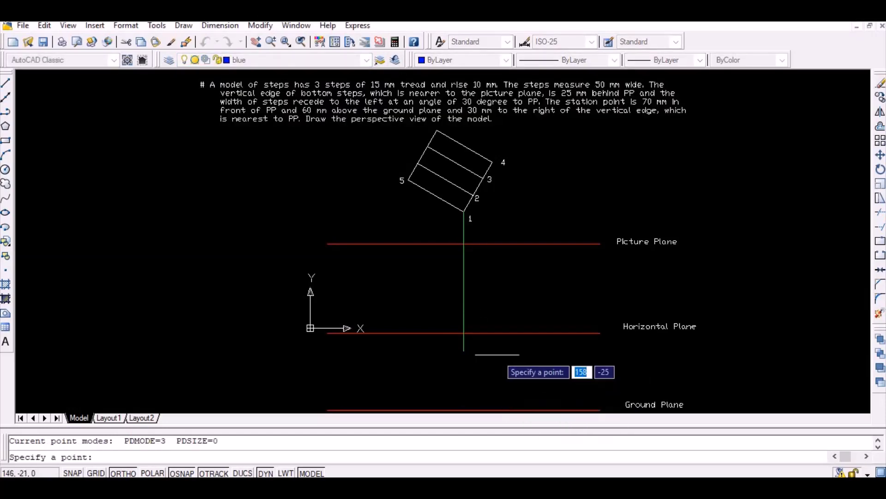
{"action": "left_click", "coordinate": [466, 337]}
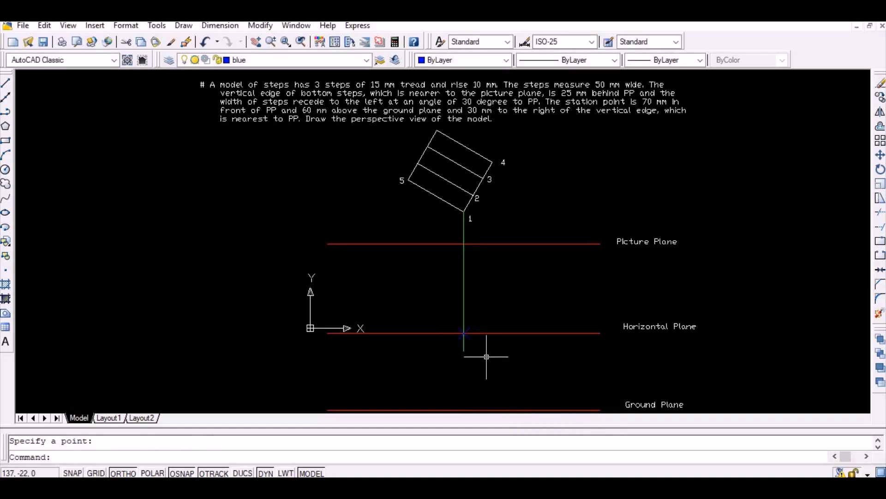
- Copy the point 30 mm to the right along the Horizontal Plane line for the station point
{"action": "key", "text": "Return"}
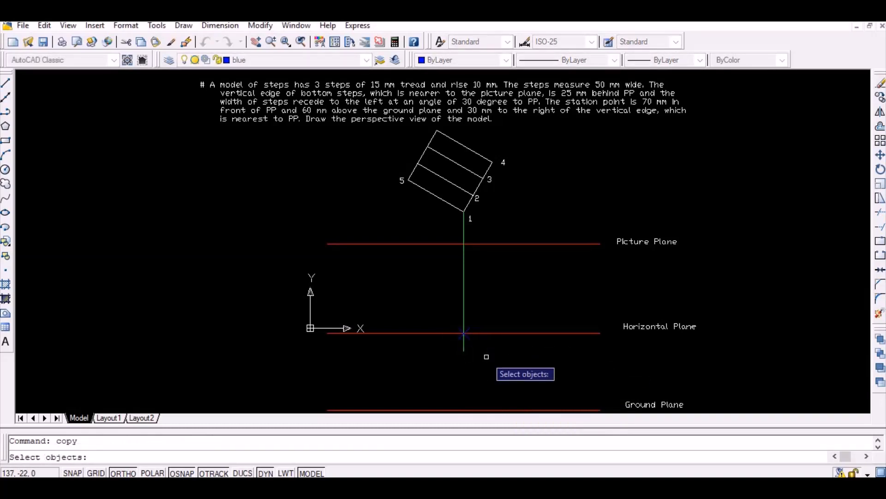
{"action": "key", "text": "Return"}
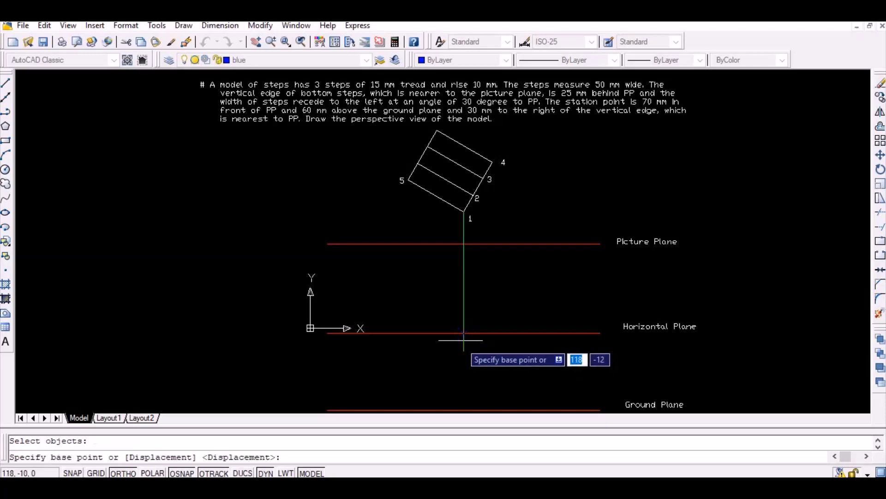
{"action": "left_click", "coordinate": [463, 333]}
{"action": "key", "text": "F8"}
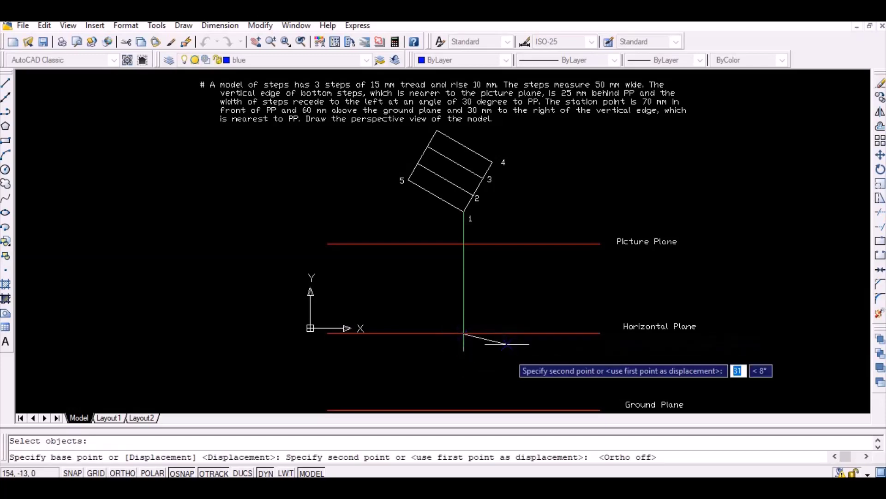
{"action": "key", "text": "F8"}
{"action": "type", "text": "3"}
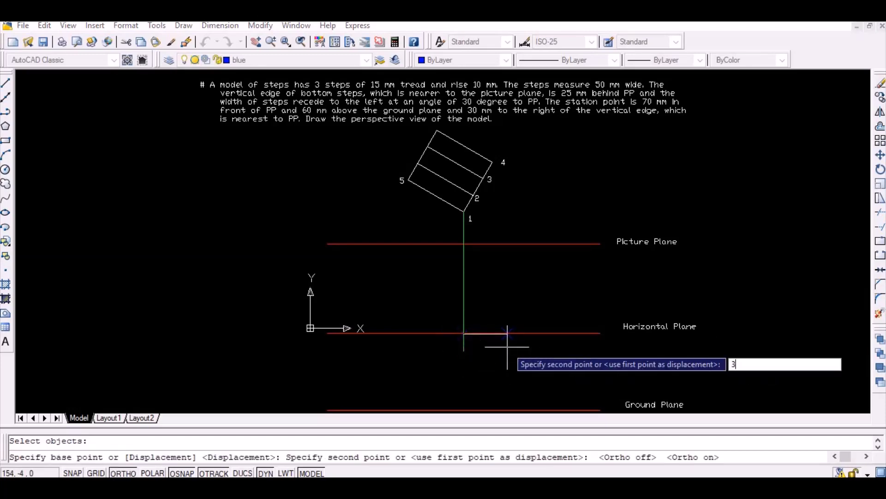
{"action": "type", "text": "0"}
{"action": "key", "text": "Return"}
{"action": "key", "text": "Return"}
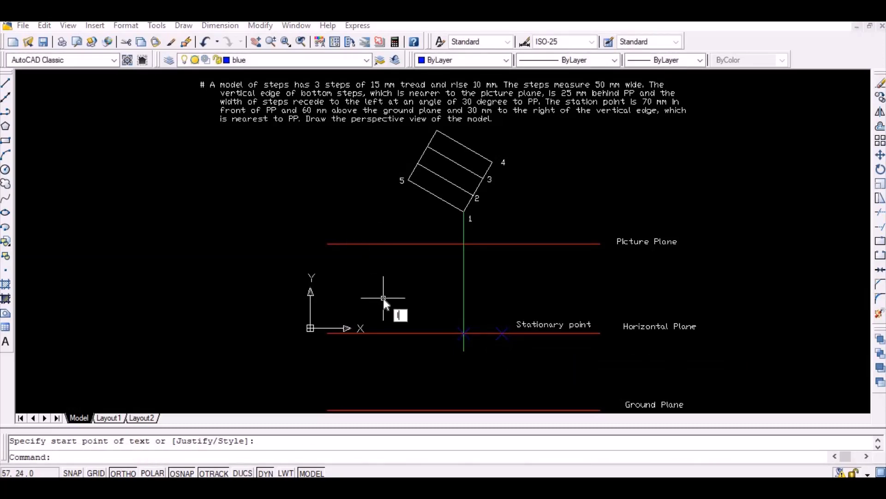
- Draw a blue visual ray from the station point to plan corner 5
{"action": "type", "text": "l"}
{"action": "key", "text": "Return"}
{"action": "left_click", "coordinate": [502, 333]}
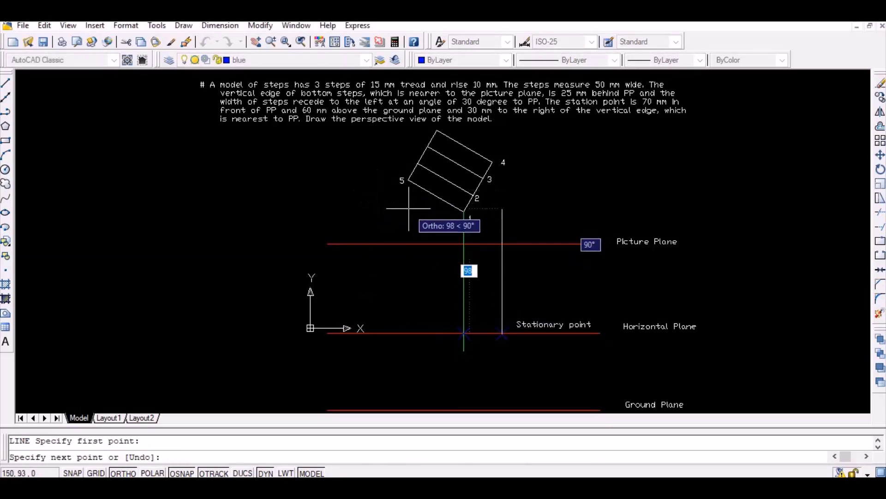
{"action": "key", "text": "F8"}
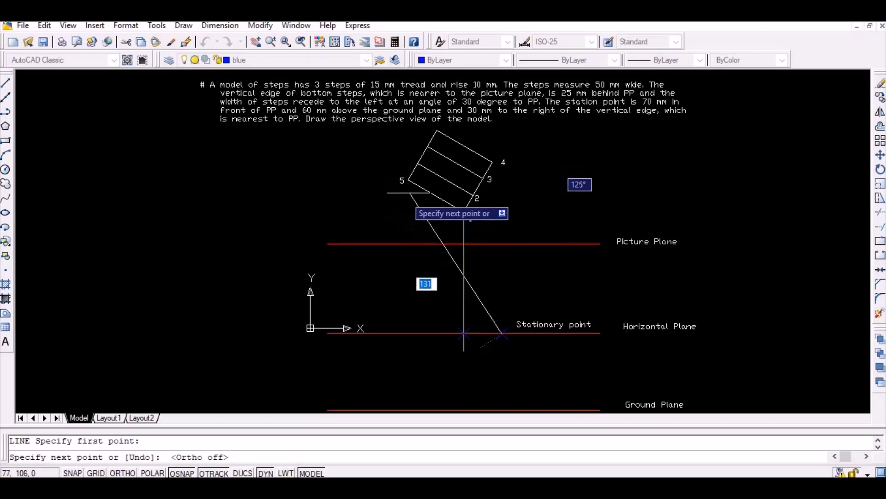
{"action": "key", "text": "Return"}
- Draw blue visual rays connecting plan points 1, 2, 3 and 4 with the station point
{"action": "key", "text": "Return"}
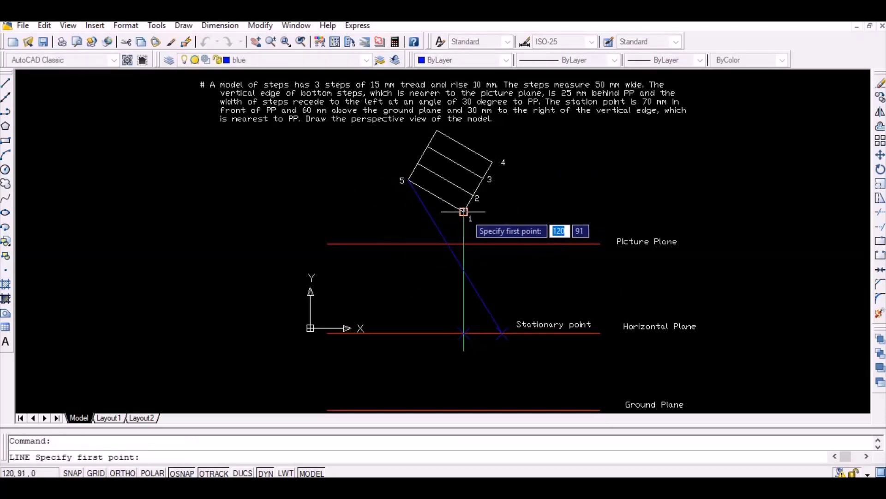
{"action": "left_click", "coordinate": [464, 212]}
{"action": "left_click", "coordinate": [502, 332]}
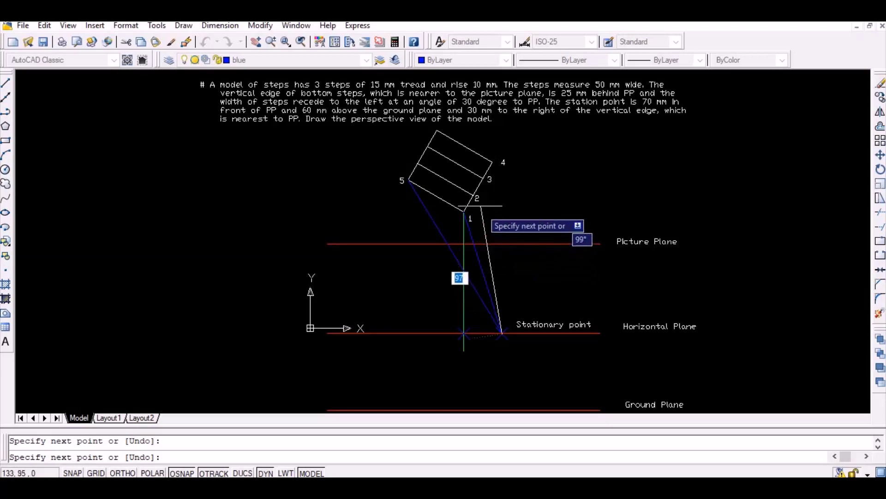
{"action": "left_click", "coordinate": [485, 177]}
{"action": "key", "text": "Return"}
{"action": "key", "text": "Return"}
{"action": "left_click", "coordinate": [491, 162]}
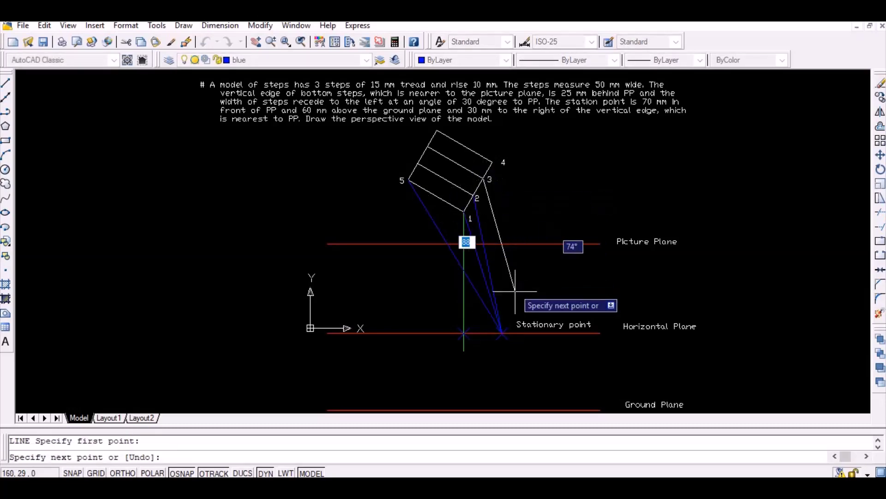
{"action": "left_click", "coordinate": [503, 332]}
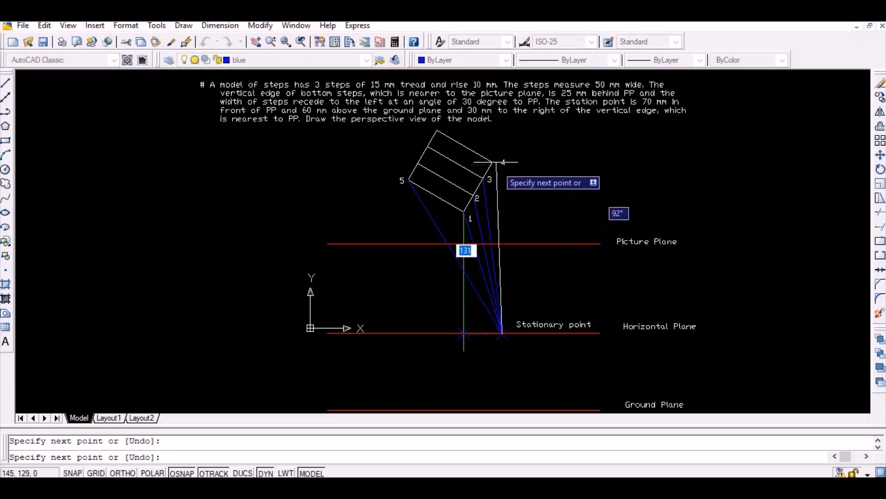
{"action": "left_click", "coordinate": [484, 177]}
{"action": "key", "text": "Return"}
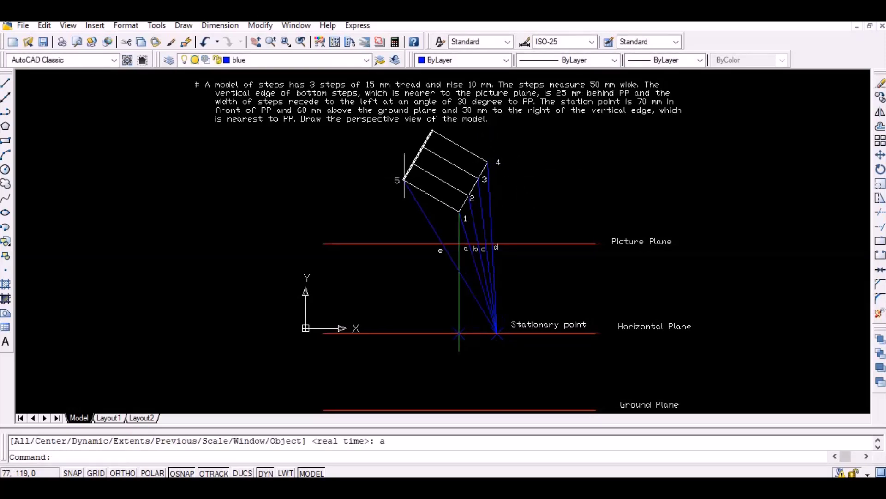
- Draw a line about 145 mm long at 60° from the station point, crossing the Picture Plane
{"action": "key", "text": "l"}
{"action": "key", "text": "Return"}
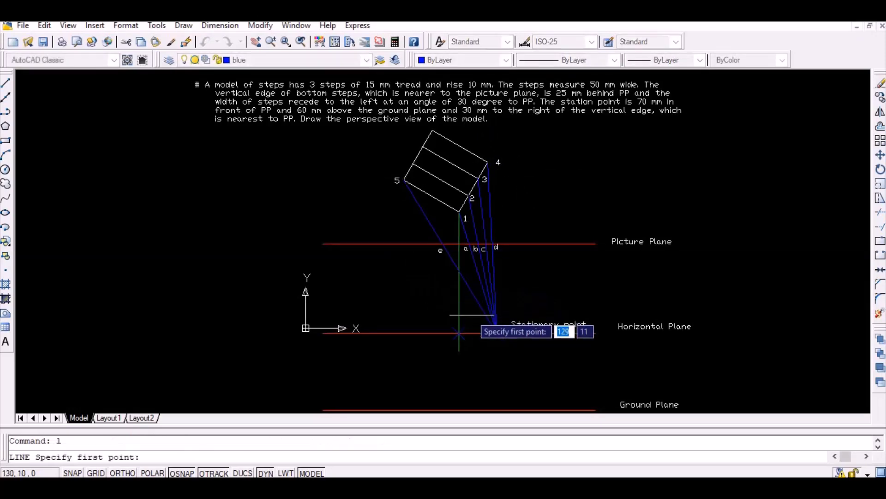
{"action": "left_click", "coordinate": [497, 331]}
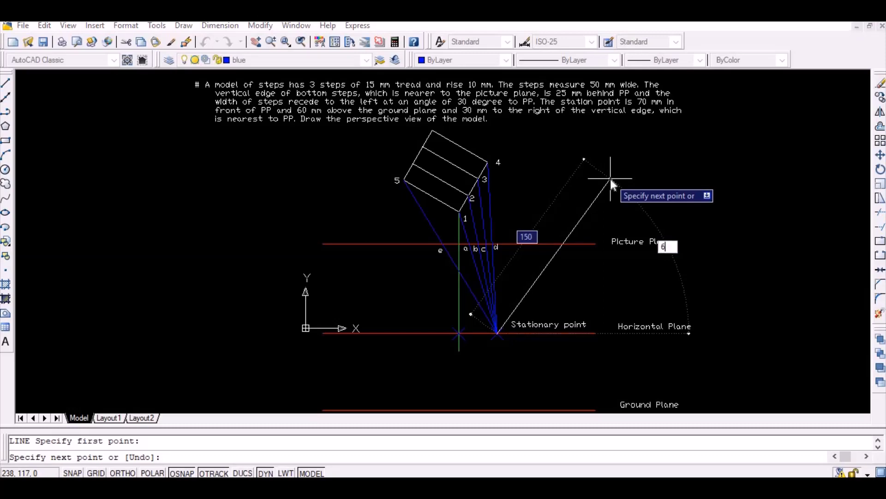
{"action": "key", "text": "Tab"}
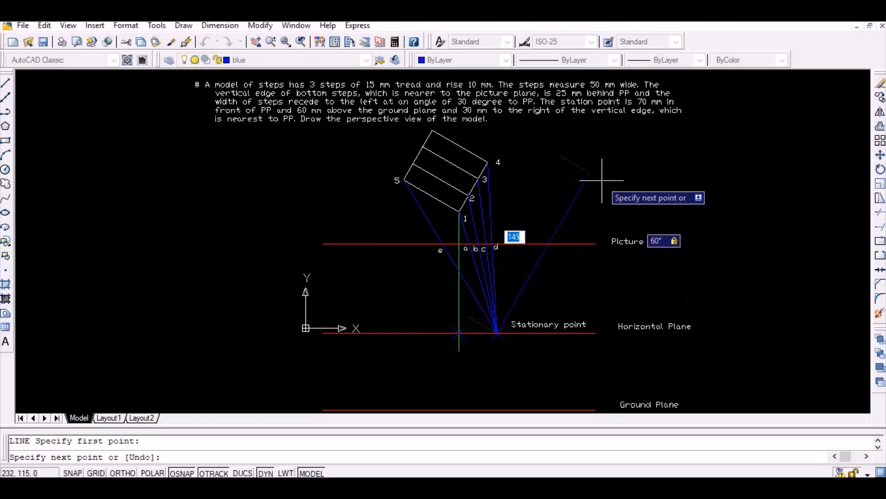
{"action": "key", "text": "Return"}
{"action": "key", "text": "Return"}
- Draw a line at 150° from the station point, extending past the Picture Plane line
{"action": "key", "text": "Return"}
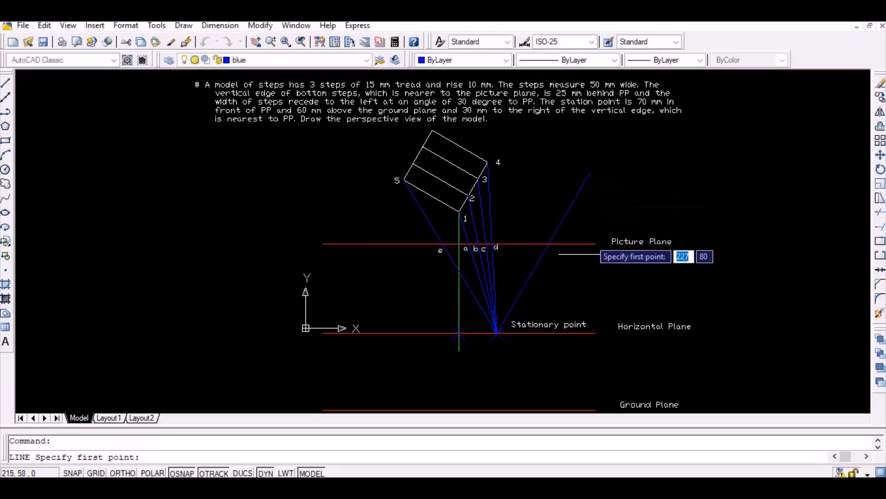
{"action": "left_click", "coordinate": [497, 331]}
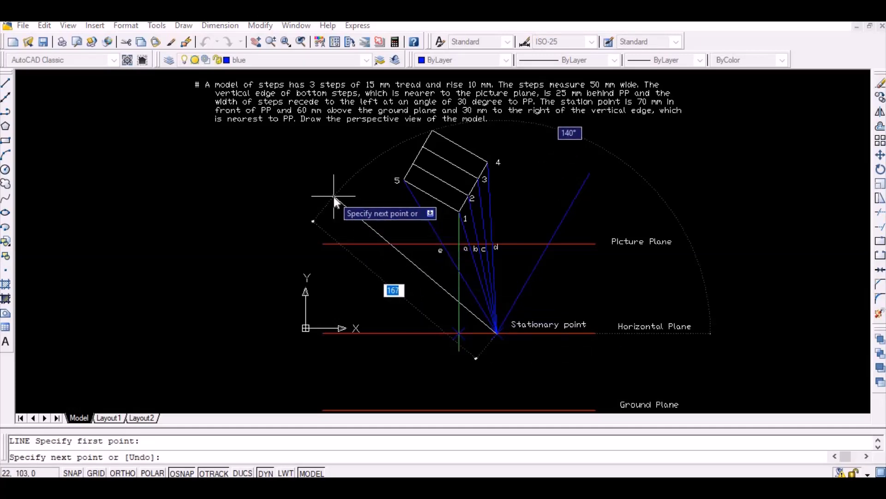
{"action": "type", "text": "150"}
{"action": "key", "text": "Tab"}
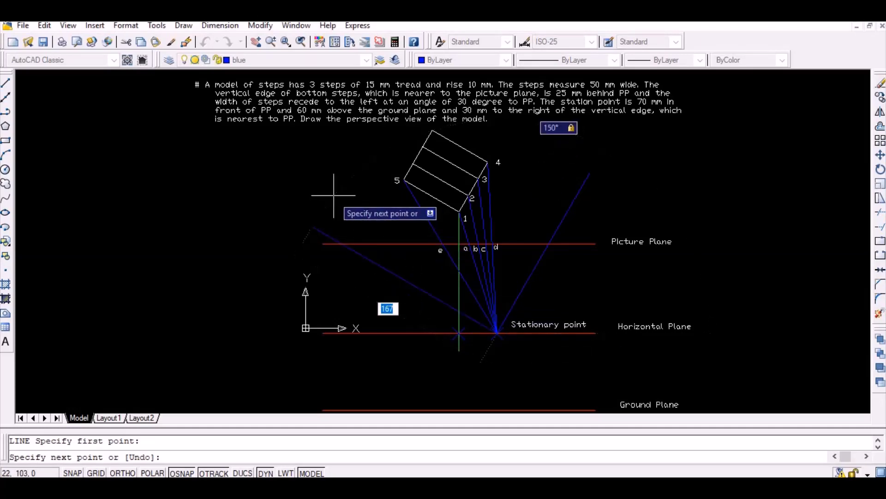
{"action": "left_click", "coordinate": [273, 203]}
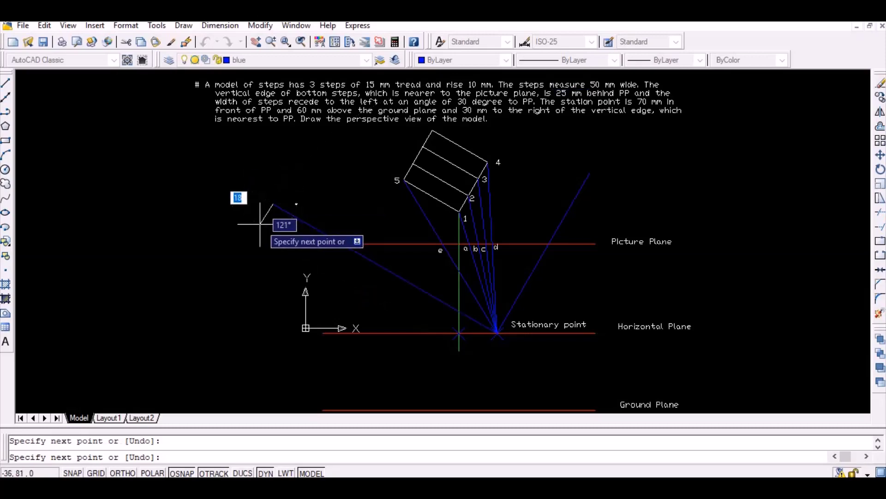
{"action": "key", "text": "Return"}
- On the green layer, draw an 80 mm vertical line down from where the 150° line crosses the Picture Plane
{"action": "left_click", "coordinate": [351, 60]}
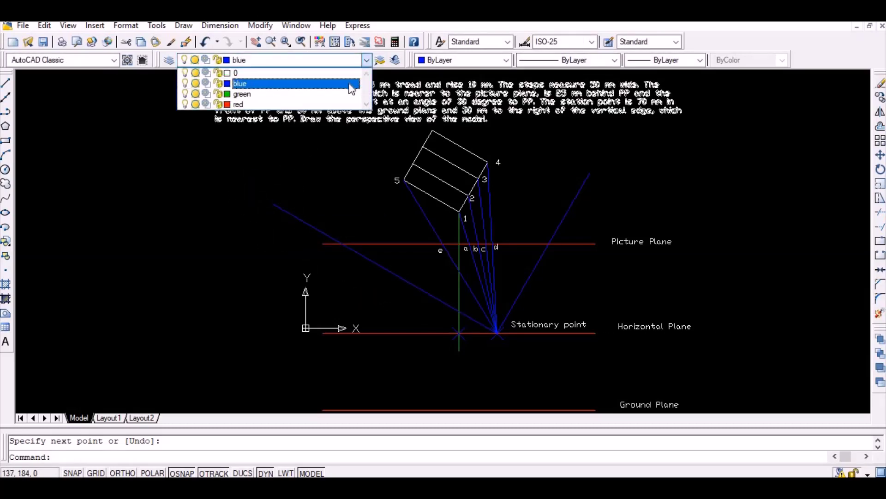
{"action": "left_click", "coordinate": [351, 93]}
{"action": "type", "text": "l"}
{"action": "key", "text": "Return"}
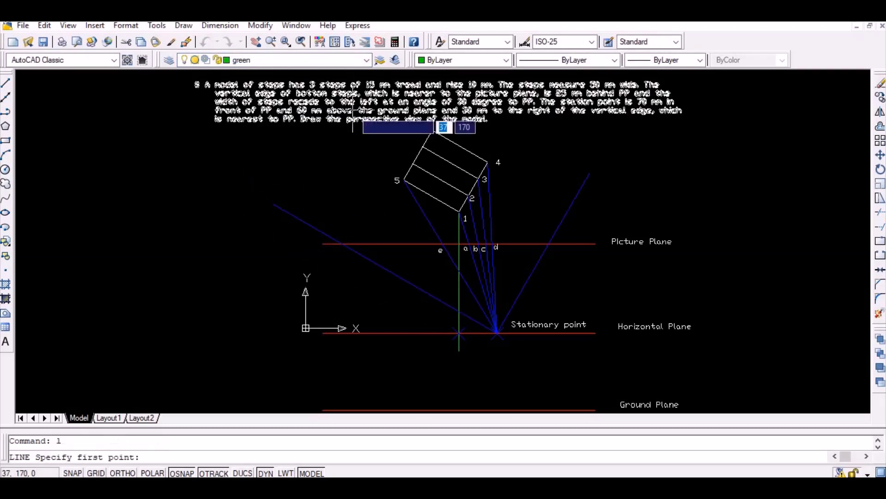
{"action": "left_click", "coordinate": [343, 243]}
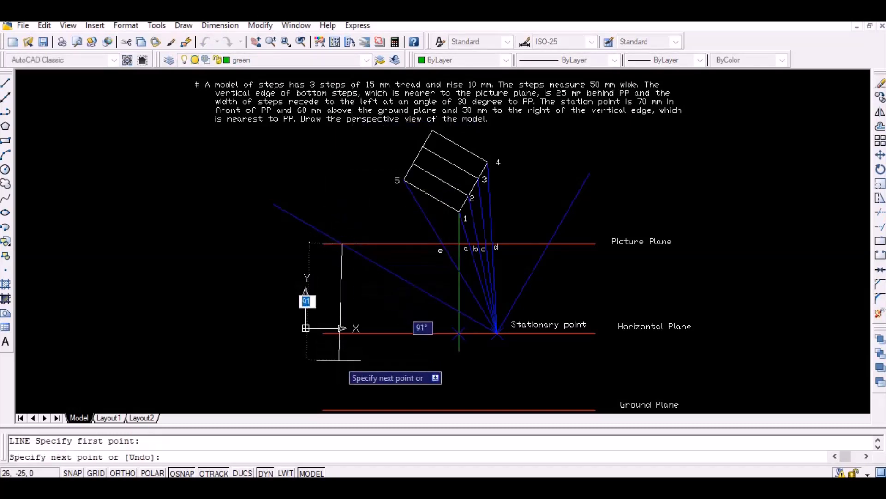
{"action": "key", "text": "F8"}
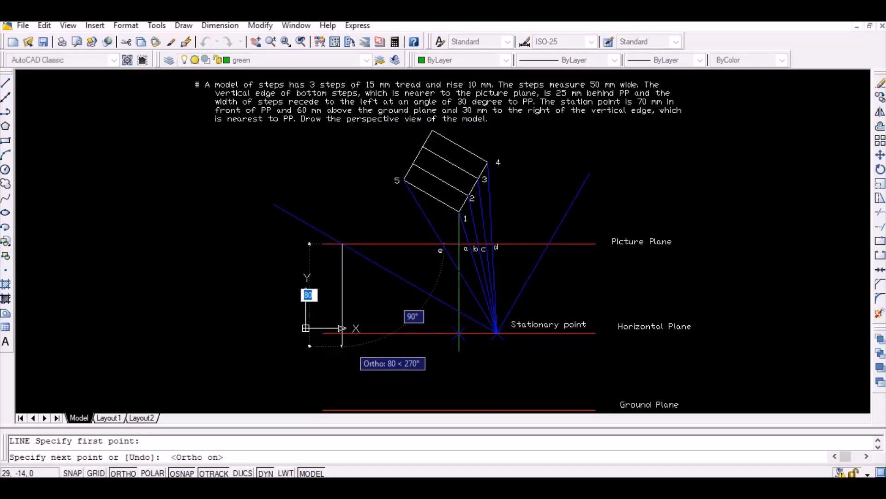
{"action": "left_click", "coordinate": [342, 346]}
{"action": "key", "text": "Return"}
- Draw a vertical line from where the 60° line crosses the Picture Plane down past the Horizontal Plane
{"action": "key", "text": "Return"}
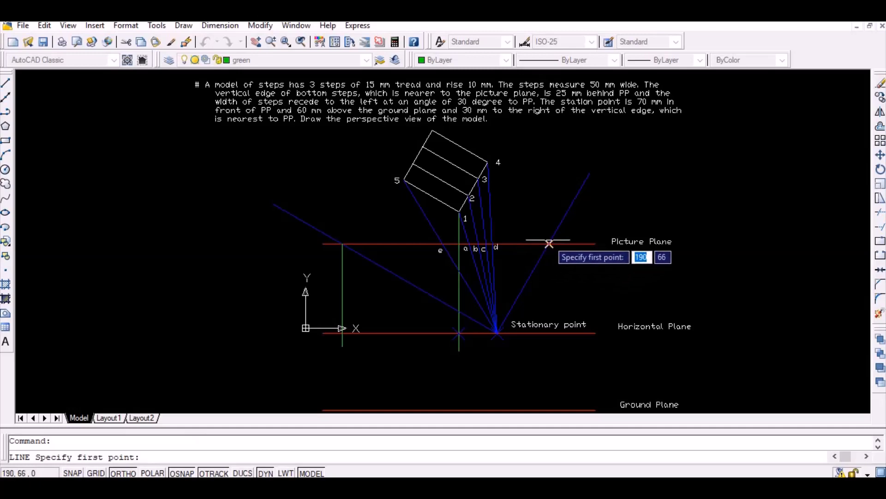
{"action": "left_click", "coordinate": [596, 334]}
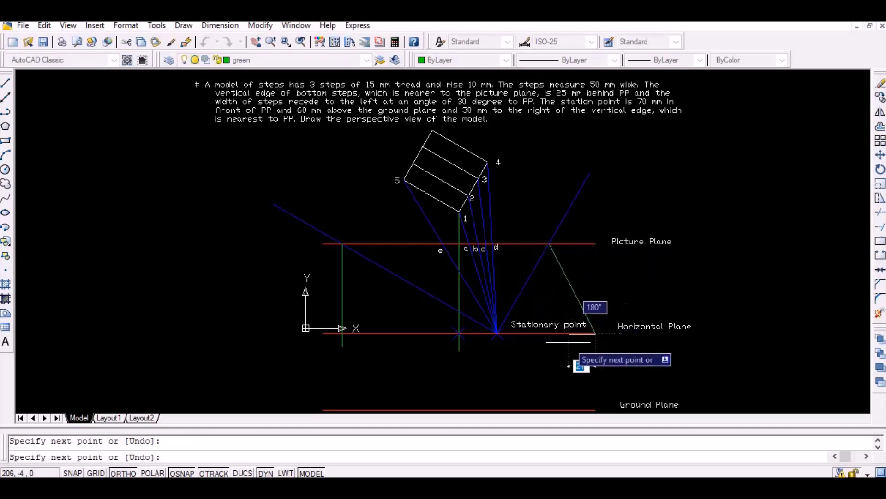
{"action": "key", "text": "u"}
{"action": "key", "text": "Return"}
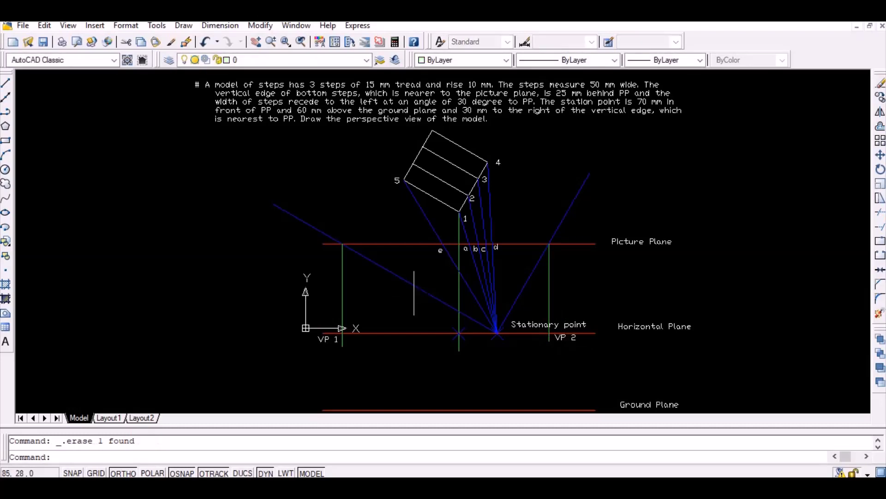
- Extend the plan's edge through points 1 to 4 from point 1 down to the Picture Plane line
{"action": "type", "text": "exte"}
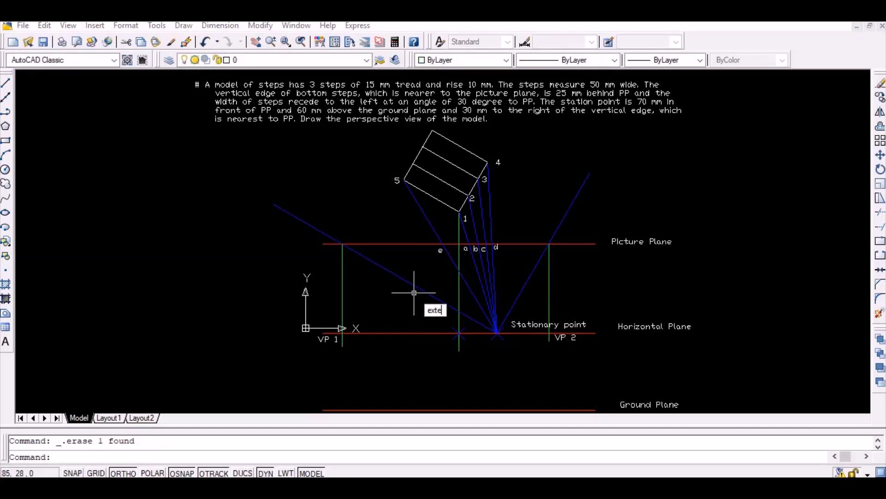
{"action": "type", "text": "nd"}
{"action": "key", "text": "Return"}
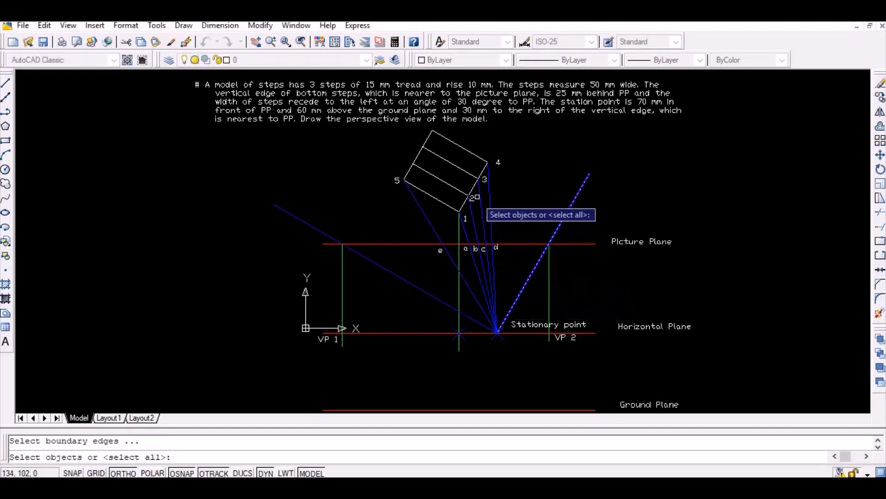
{"action": "left_click", "coordinate": [445, 243]}
{"action": "key", "text": "Return"}
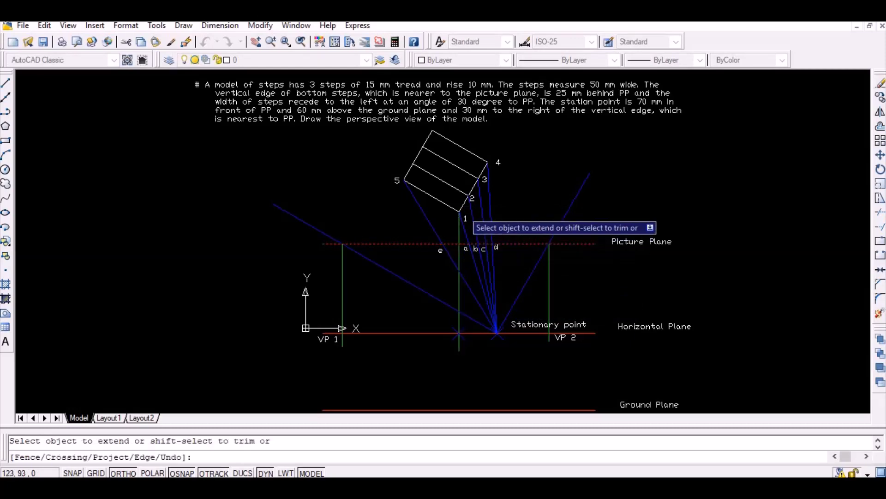
{"action": "left_click", "coordinate": [463, 204]}
{"action": "key", "text": "Return"}
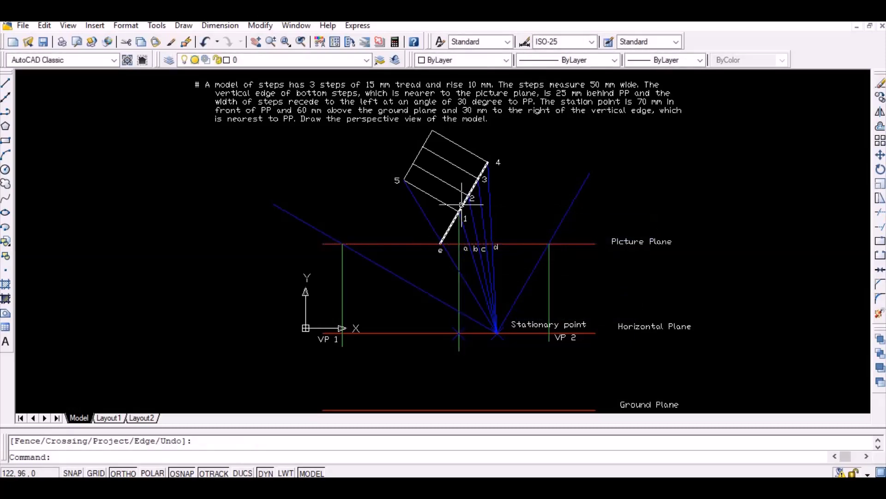
- Label the point where the extended plan edge meets the Picture Plane as 6, with text height 4 and 0° rotation
{"action": "type", "text": "te"}
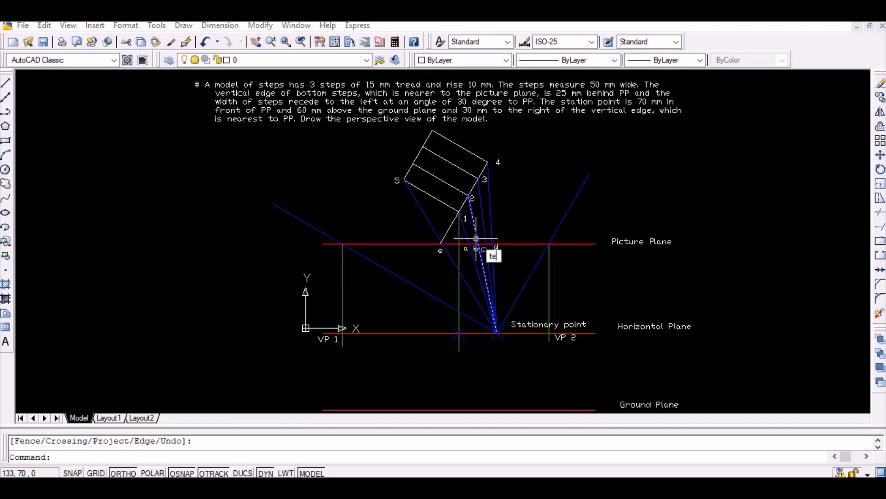
{"action": "type", "text": "xt"}
{"action": "key", "text": "Return"}
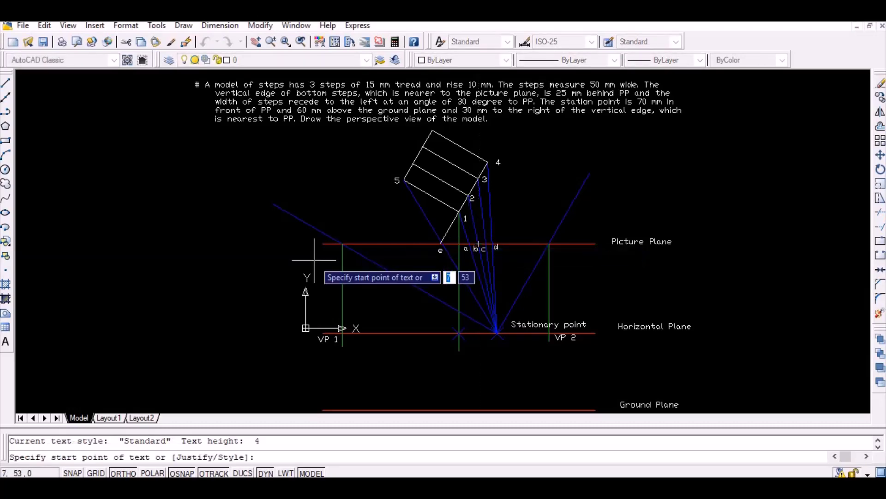
{"action": "left_click", "coordinate": [423, 238]}
{"action": "key", "text": "Return"}
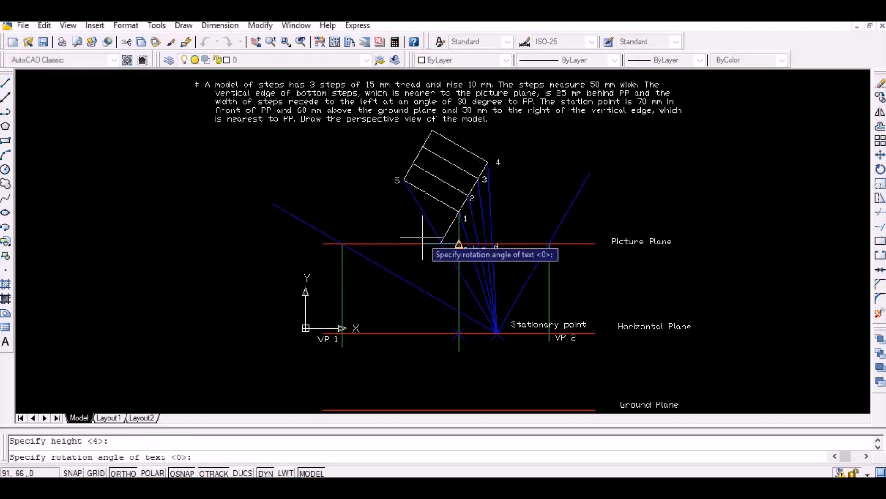
{"action": "key", "text": "Return"}
{"action": "type", "text": "e"}
{"action": "scroll", "coordinate": [444, 234], "scroll_direction": "up", "scroll_amount": 3}
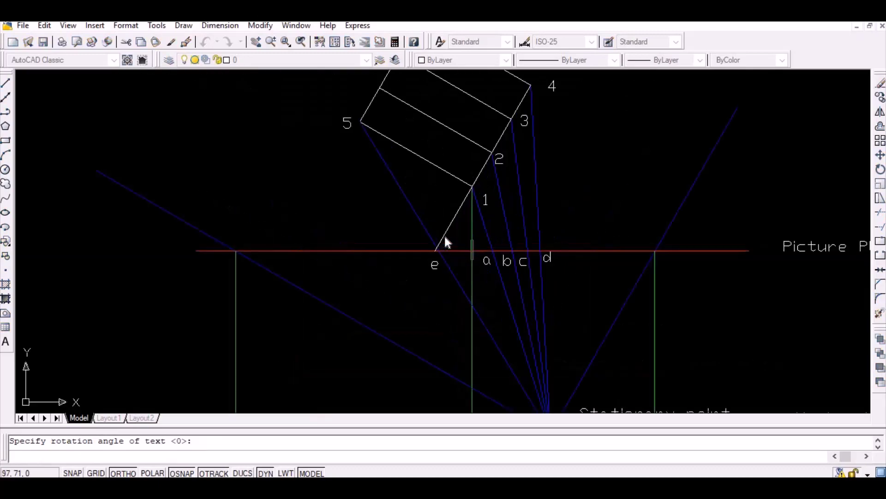
{"action": "scroll", "coordinate": [424, 245], "scroll_direction": "up", "scroll_amount": 1}
{"action": "left_click", "coordinate": [418, 246]}
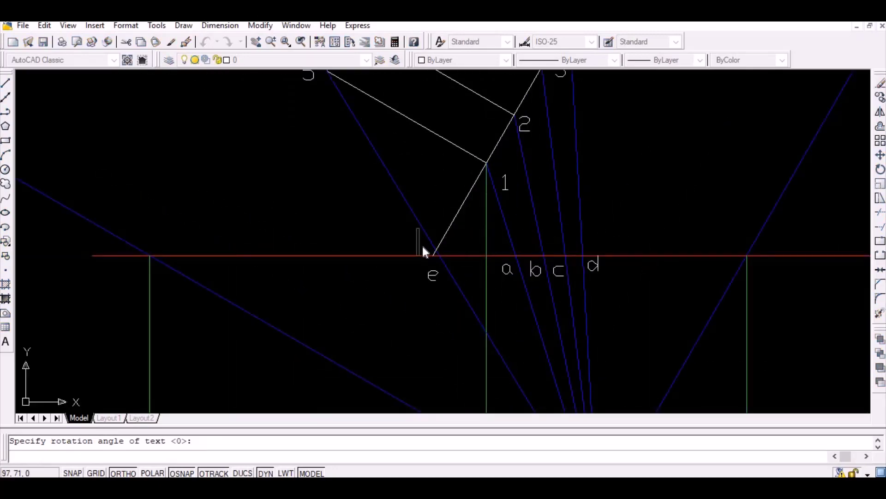
{"action": "type", "text": "6"}
{"action": "key", "text": "Return"}
{"action": "key", "text": "Return"}
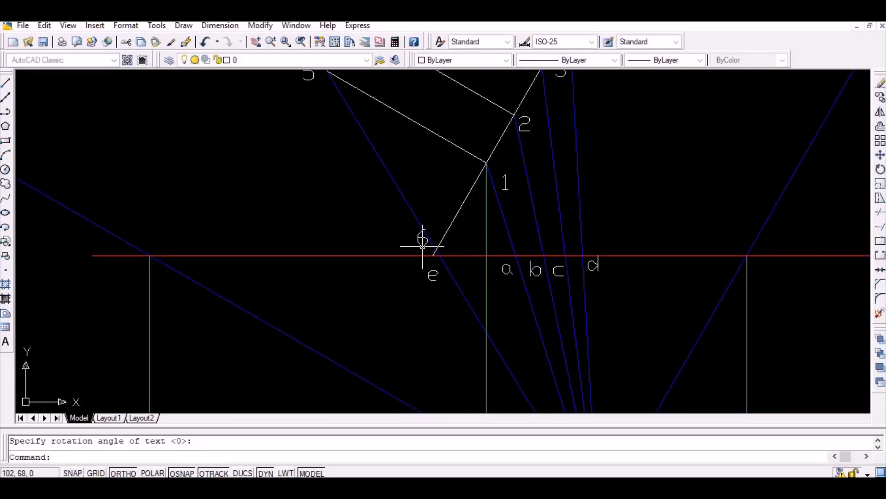
- On the green layer, draw a vertical line from point 6 on the Picture Plane down past the Ground Plane
{"action": "type", "text": "z"}
{"action": "key", "text": "Return"}
{"action": "type", "text": "e"}
{"action": "key", "text": "Return"}
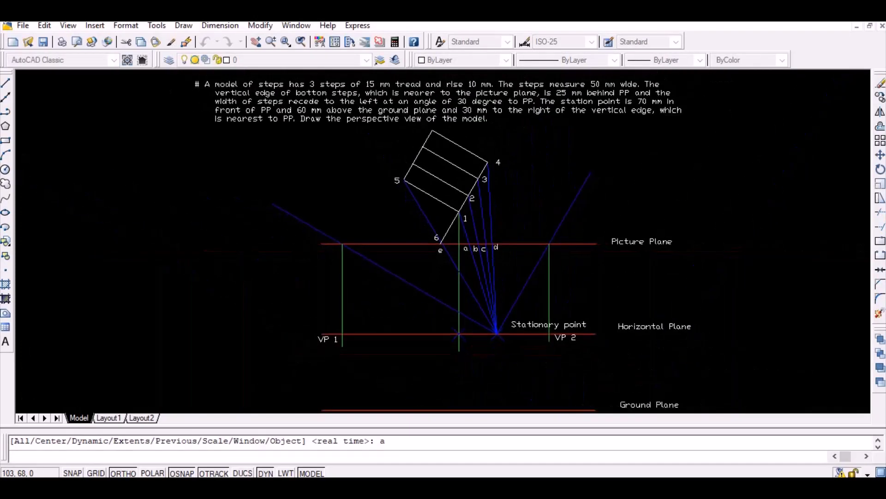
{"action": "type", "text": "l"}
{"action": "key", "text": "Return"}
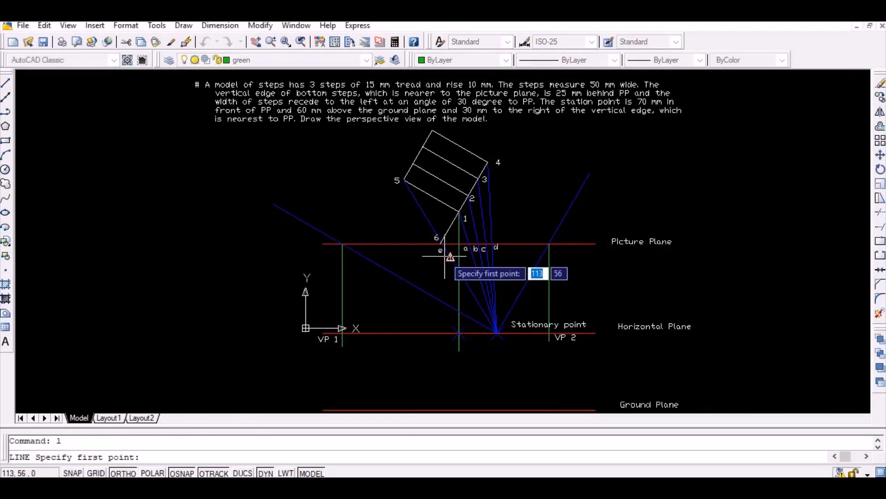
{"action": "scroll", "coordinate": [441, 249], "scroll_direction": "up", "scroll_amount": 5}
{"action": "scroll", "coordinate": [441, 249], "scroll_direction": "up", "scroll_amount": 3}
{"action": "left_click", "coordinate": [418, 214]}
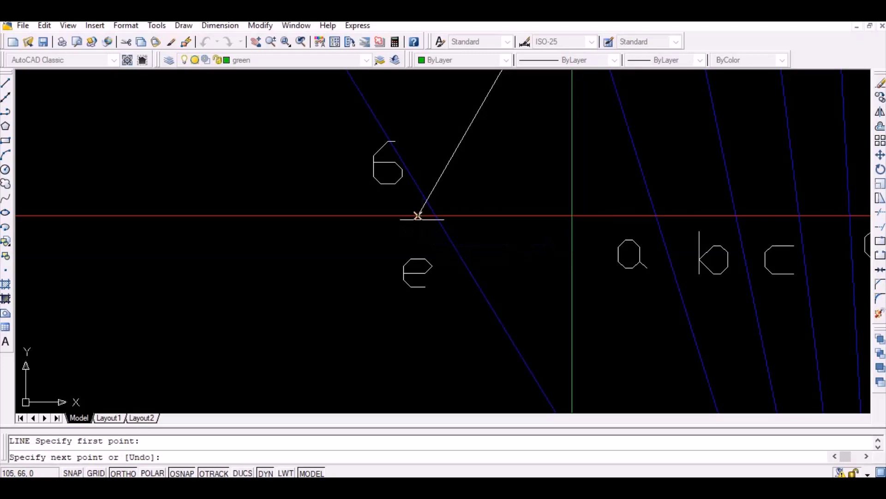
{"action": "scroll", "coordinate": [419, 268], "scroll_direction": "down", "scroll_amount": 8}
{"action": "scroll", "coordinate": [421, 312], "scroll_direction": "down", "scroll_amount": 2}
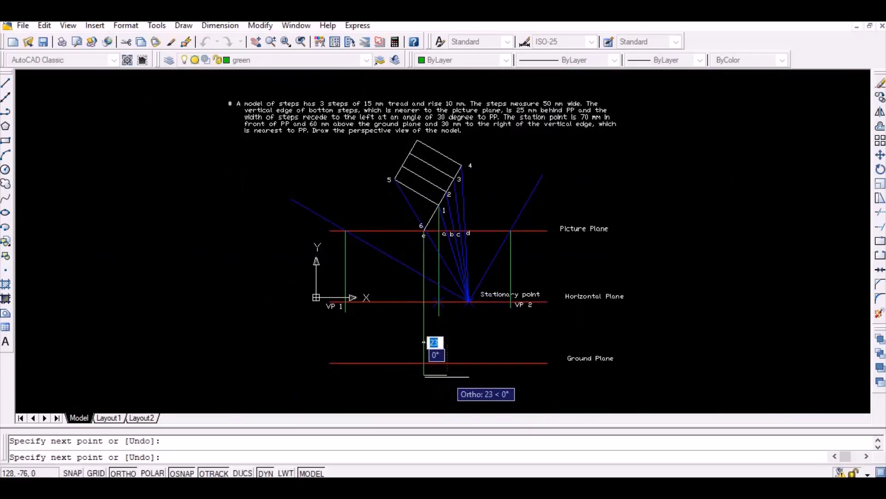
{"action": "left_click", "coordinate": [429, 375]}
{"action": "key", "text": "Return"}
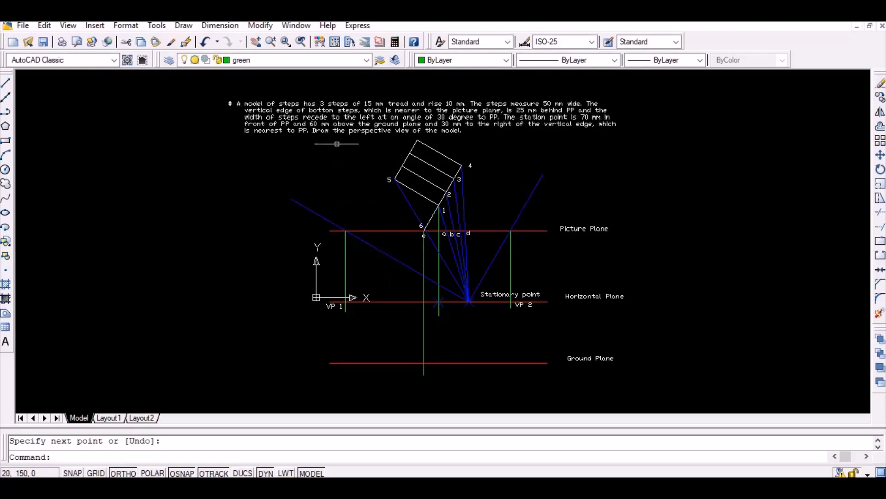
- On layer 0, label the point where the vertical from 6 crosses the Ground Plane as 6, with text height 4
{"action": "left_click", "coordinate": [367, 61]}
{"action": "left_click", "coordinate": [300, 73]}
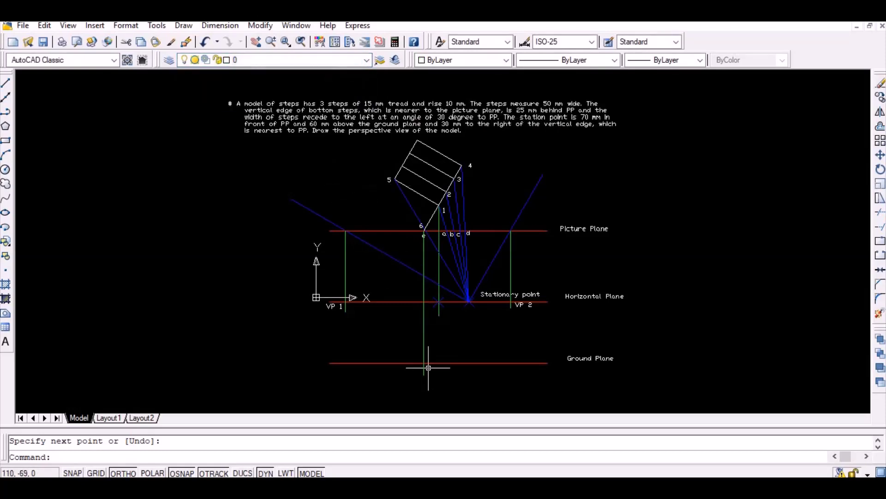
{"action": "type", "text": "text"}
{"action": "key", "text": "Return"}
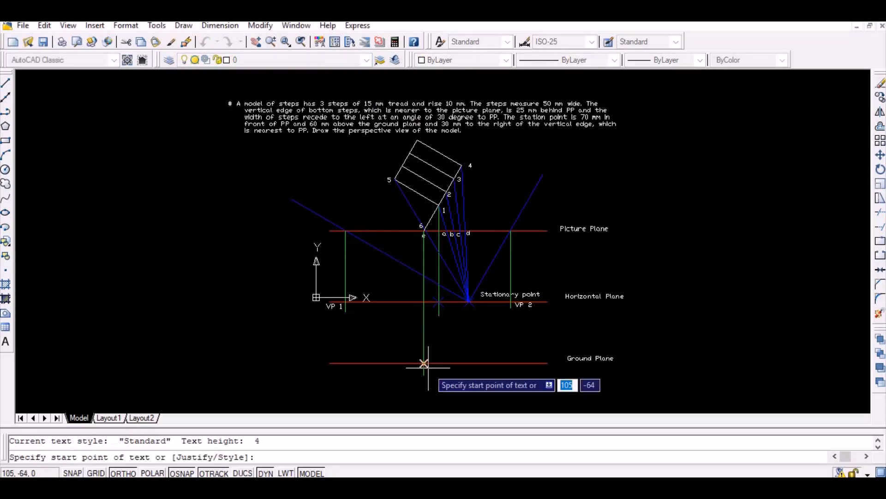
{"action": "left_click", "coordinate": [429, 368]}
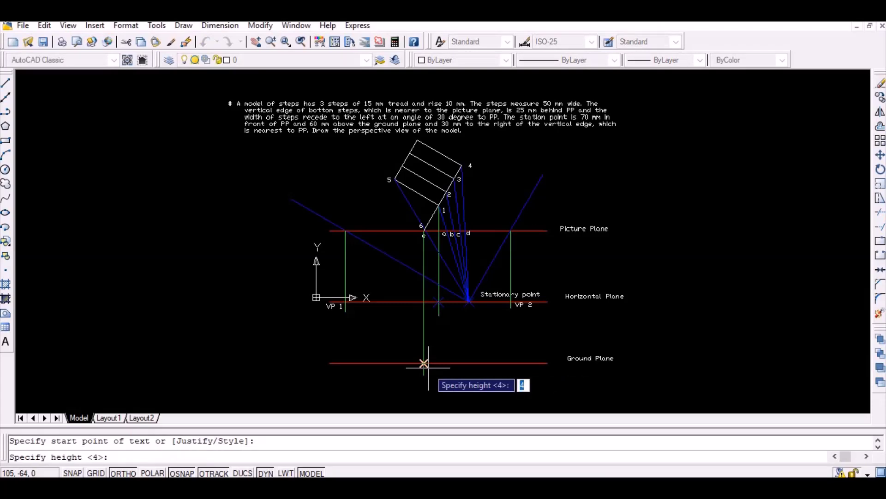
{"action": "key", "text": "Return"}
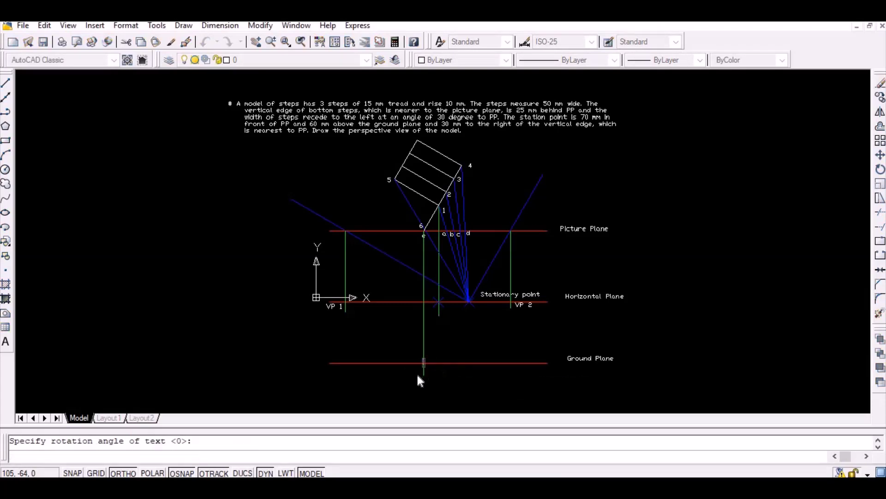
{"action": "scroll", "coordinate": [419, 376], "scroll_direction": "up", "scroll_amount": 4}
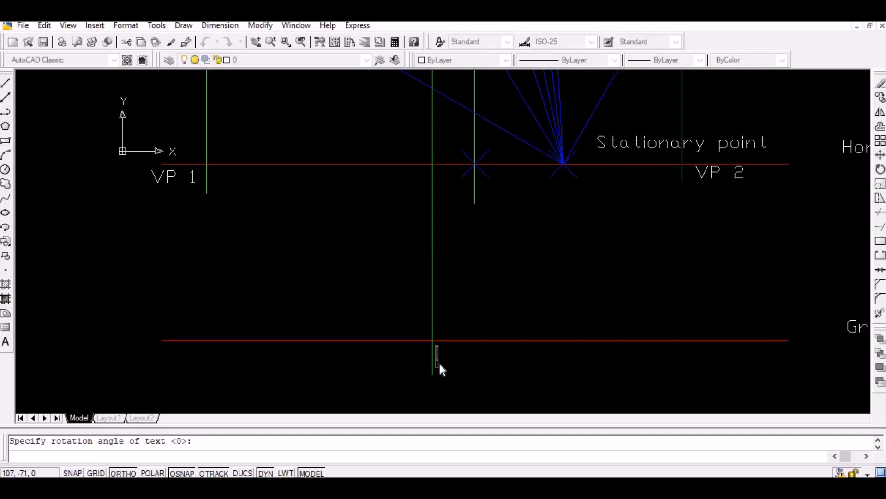
{"action": "key", "text": "Return"}
{"action": "key", "text": "Return"}
- On the blue layer, draw connected lines from VP 2 to point 6 on the Ground Plane and on to VP 1
{"action": "type", "text": "z"}
{"action": "key", "text": "Return"}
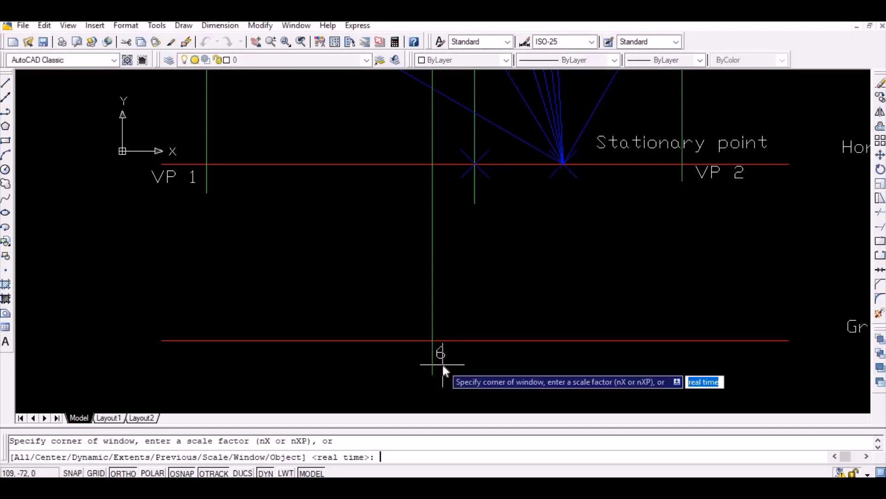
{"action": "type", "text": "a"}
{"action": "key", "text": "Return"}
{"action": "left_click", "coordinate": [323, 59]}
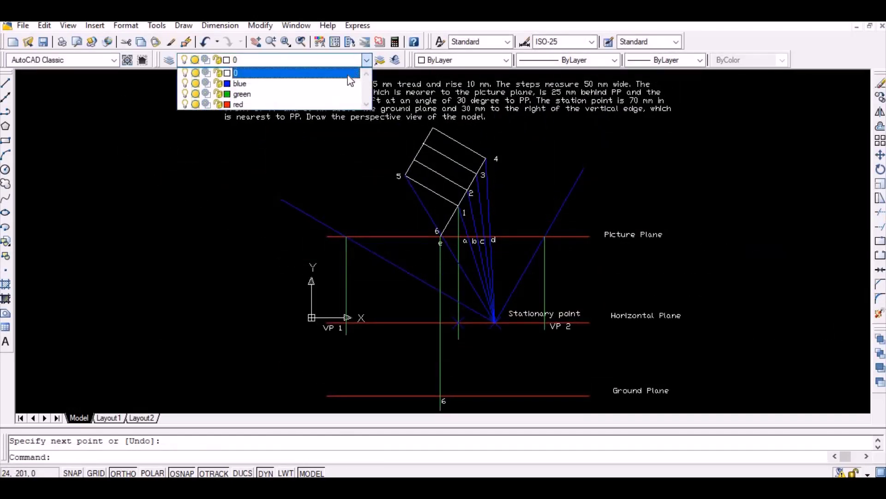
{"action": "left_click", "coordinate": [344, 81]}
{"action": "type", "text": "l"}
{"action": "key", "text": "Return"}
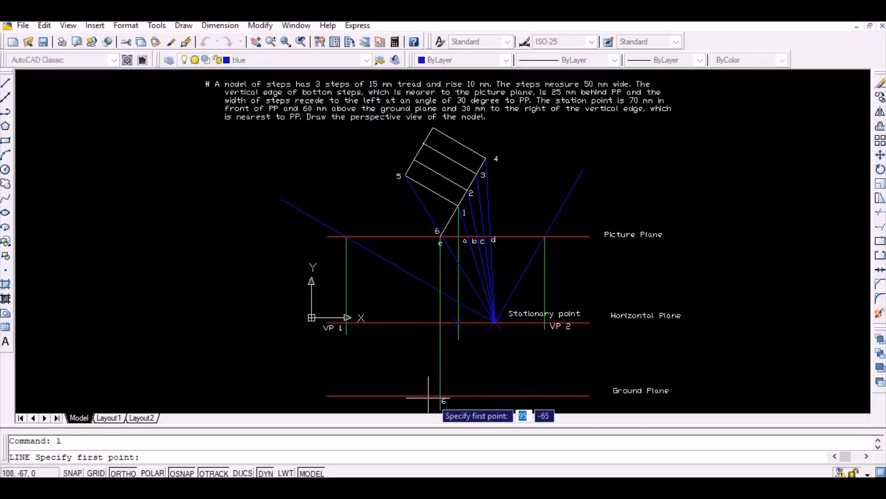
{"action": "left_click", "coordinate": [545, 323]}
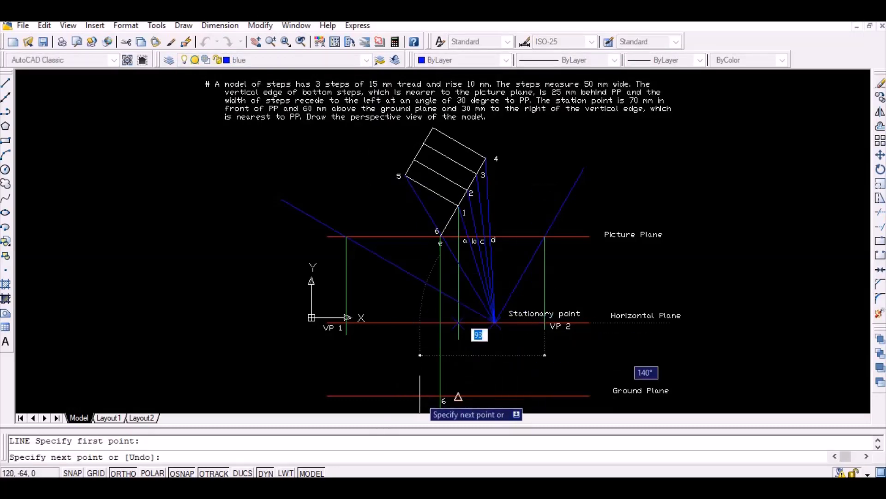
{"action": "key", "text": "F8"}
{"action": "left_click", "coordinate": [440, 396]}
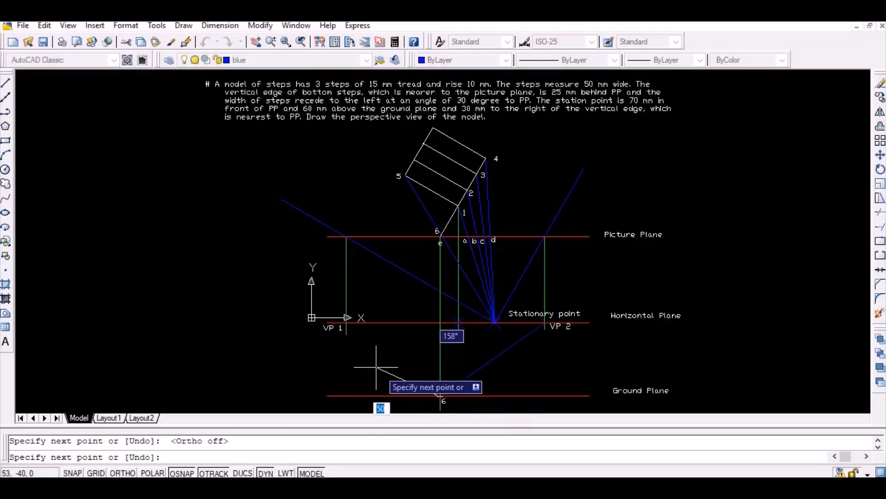
{"action": "left_click", "coordinate": [347, 327]}
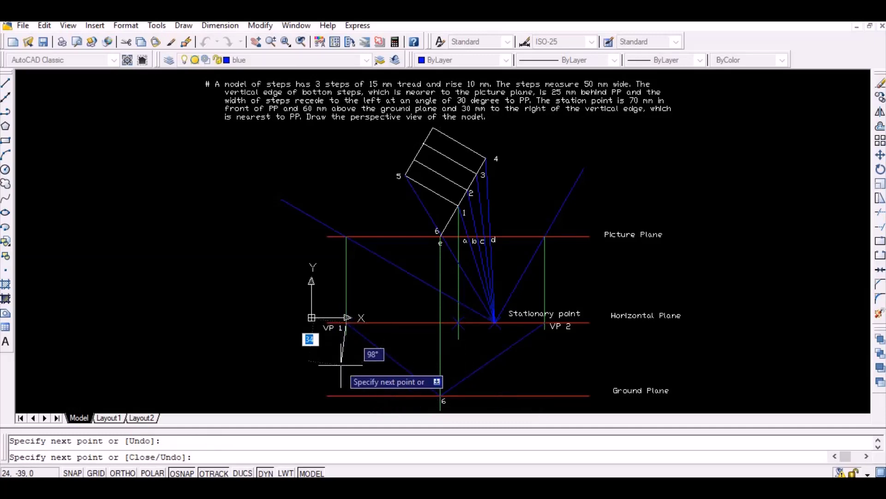
{"action": "key", "text": "Return"}
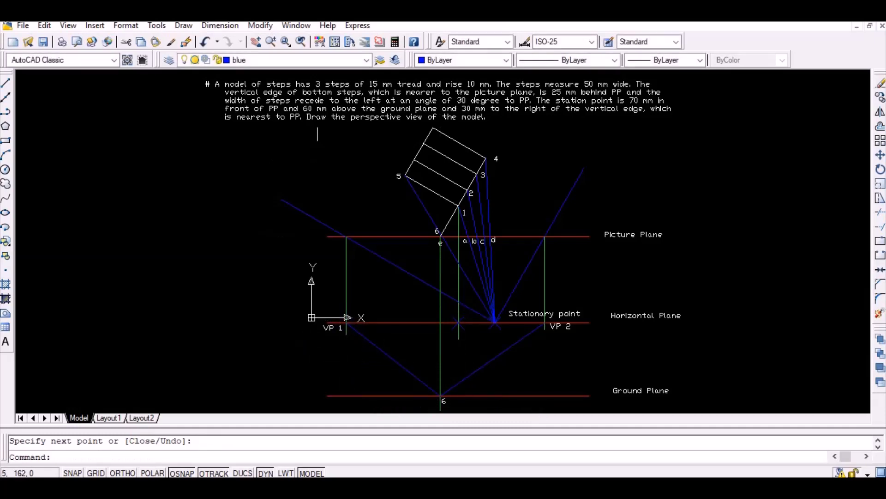
- On the green layer, draw a vertical line about 123 mm long down from point a on the Picture Plane
{"action": "left_click", "coordinate": [356, 109]}
{"action": "left_click", "coordinate": [363, 56]}
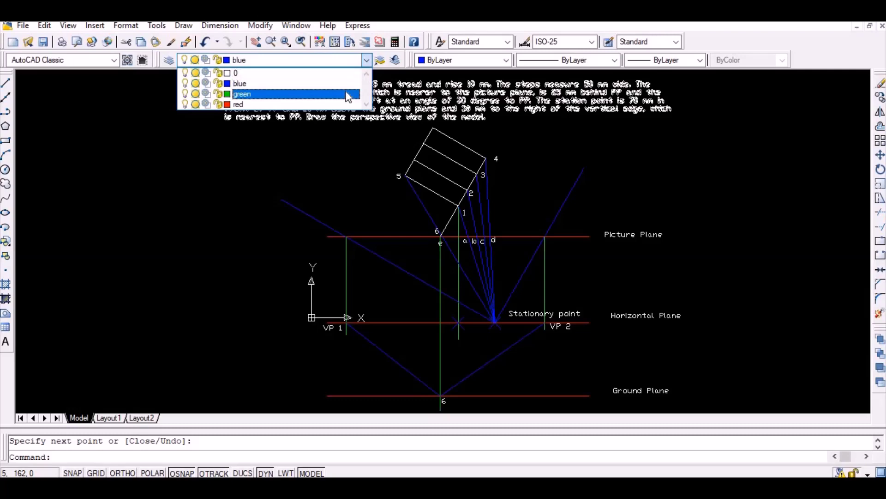
{"action": "left_click", "coordinate": [349, 93]}
{"action": "key", "text": "ctrl+z"}
{"action": "type", "text": "l"}
{"action": "key", "text": "Return"}
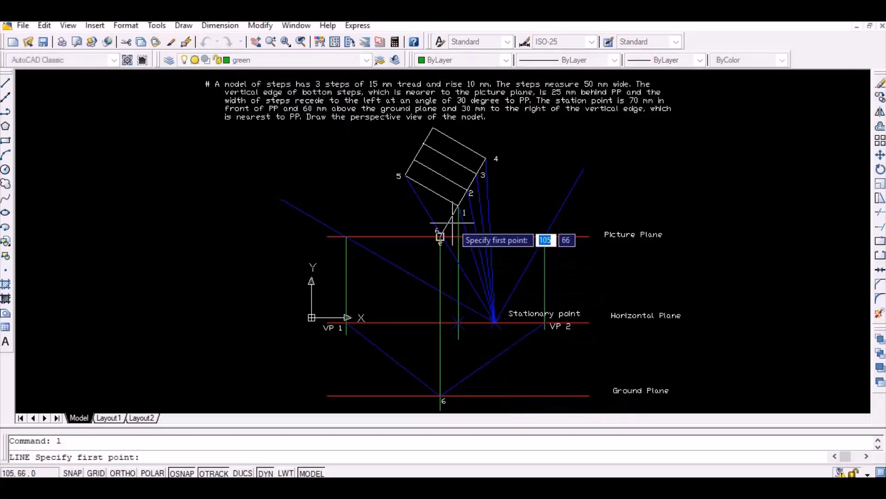
{"action": "left_click", "coordinate": [468, 237]}
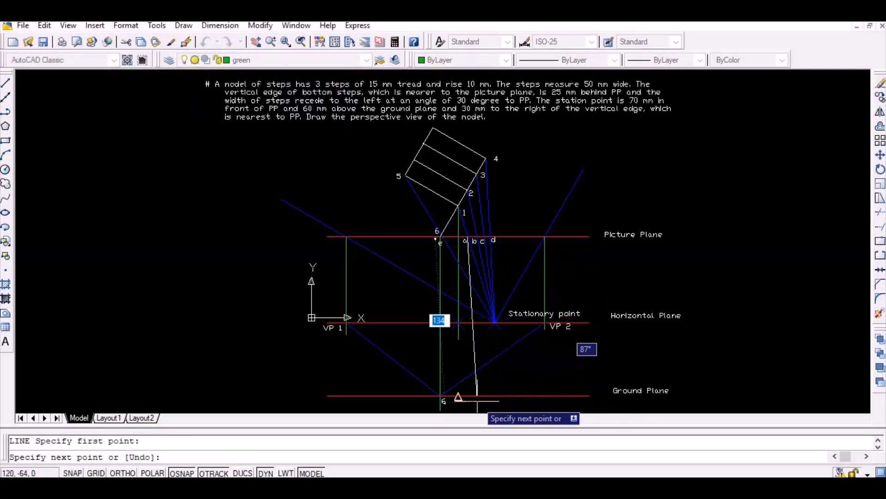
{"action": "key", "text": "F8"}
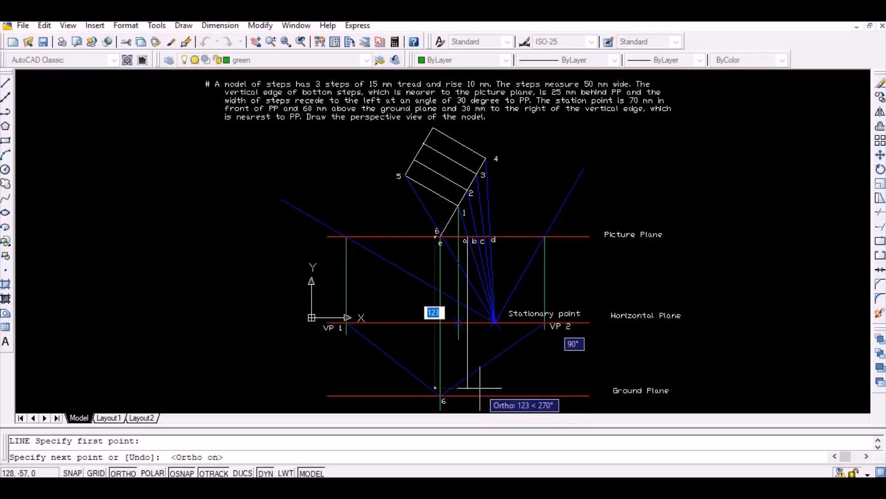
{"action": "left_click", "coordinate": [480, 387]}
{"action": "key", "text": "Return"}
- Draw vertical lines from points b and c on the Picture Plane down to just above the Ground Plane
{"action": "key", "text": "Return"}
{"action": "left_click", "coordinate": [477, 237]}
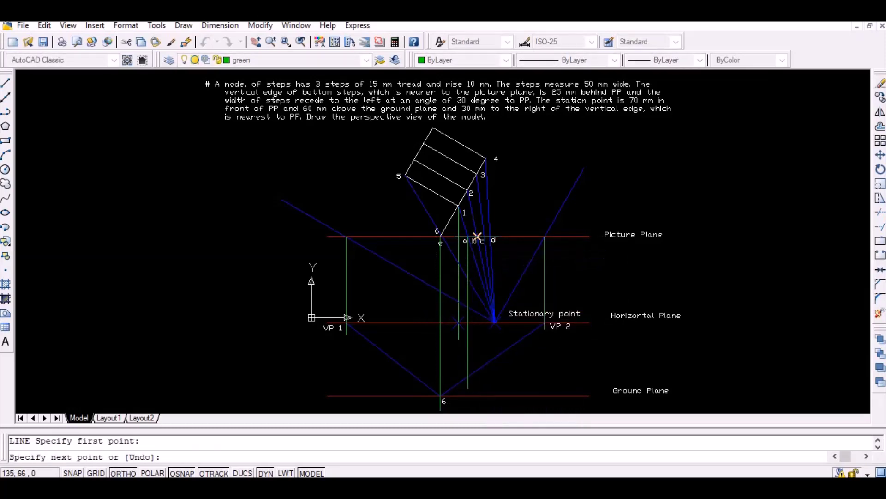
{"action": "key", "text": "Return"}
{"action": "key", "text": "Return"}
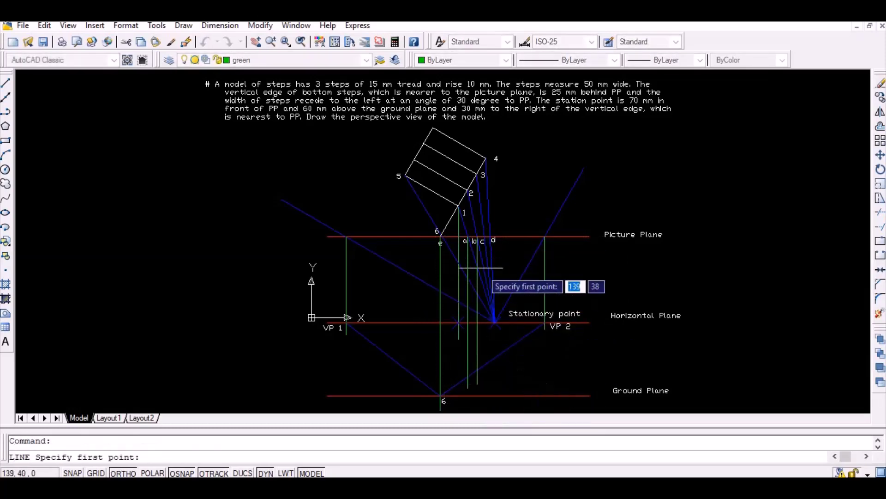
{"action": "left_click", "coordinate": [484, 237]}
{"action": "left_click", "coordinate": [522, 375]}
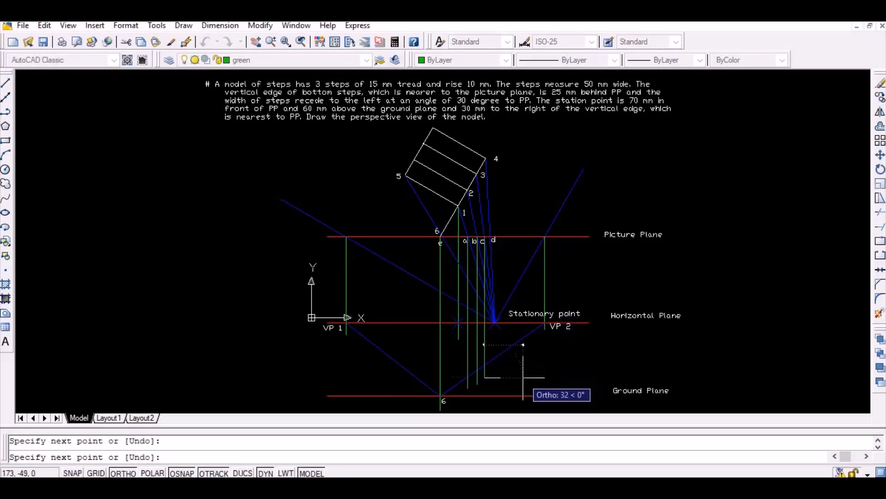
{"action": "key", "text": "Return"}
- Draw a vertical line from point d on the Picture Plane down to just above the Ground Plane
{"action": "key", "text": "Return"}
{"action": "left_click", "coordinate": [492, 237]}
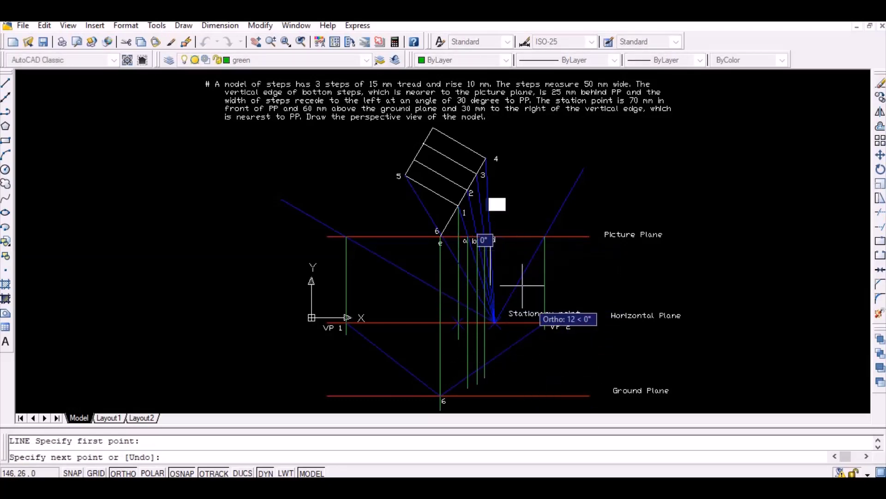
{"action": "key", "text": "Escape"}
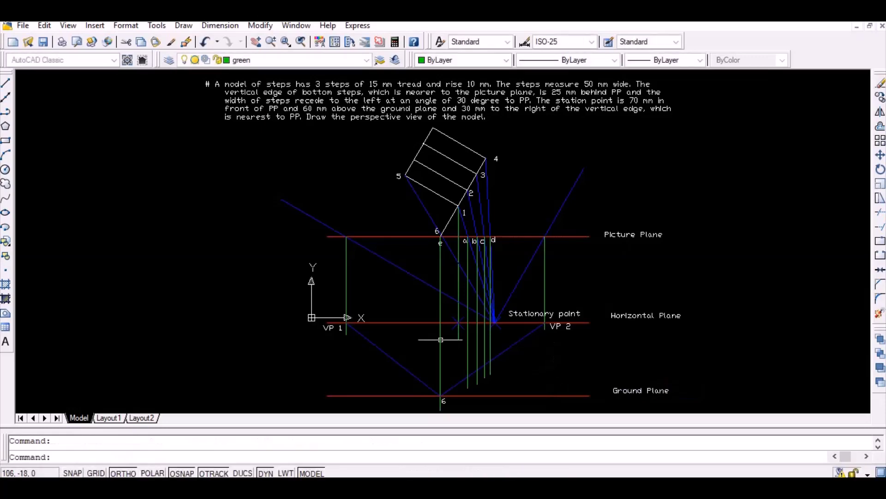
- On the red layer, draw three consecutive 10 mm vertical line segments upward from point 6 on the Ground Plane
{"action": "left_click", "coordinate": [366, 60]}
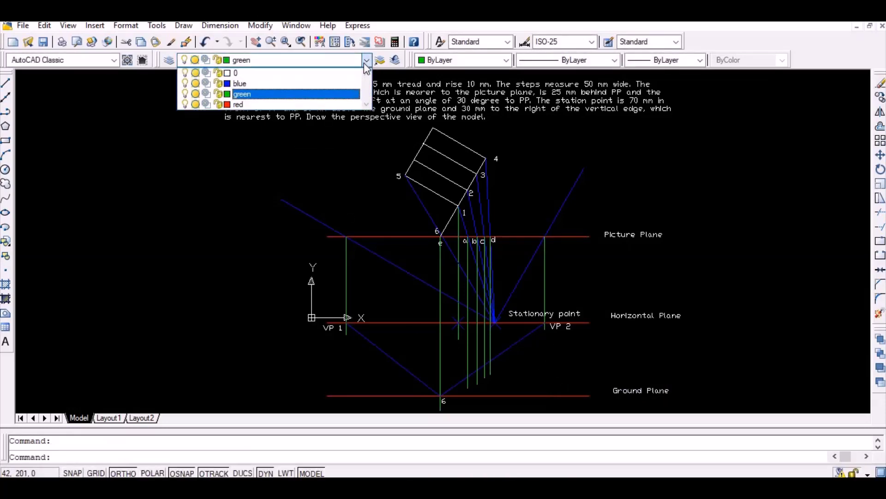
{"action": "left_click", "coordinate": [353, 104]}
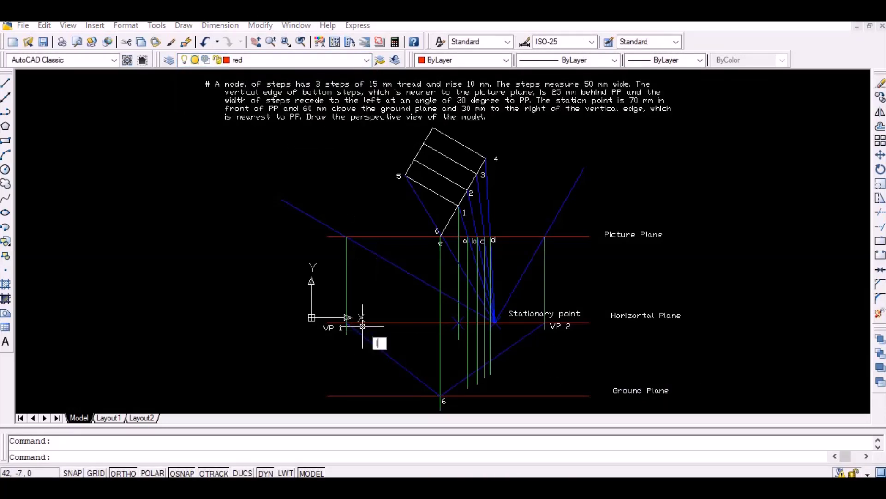
{"action": "key", "text": "l"}
{"action": "key", "text": "Return"}
{"action": "left_click", "coordinate": [440, 396]}
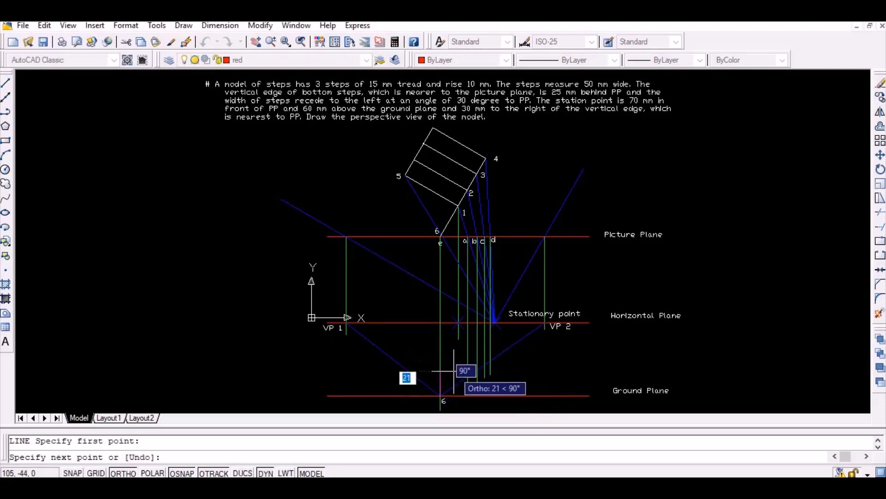
{"action": "type", "text": "1"}
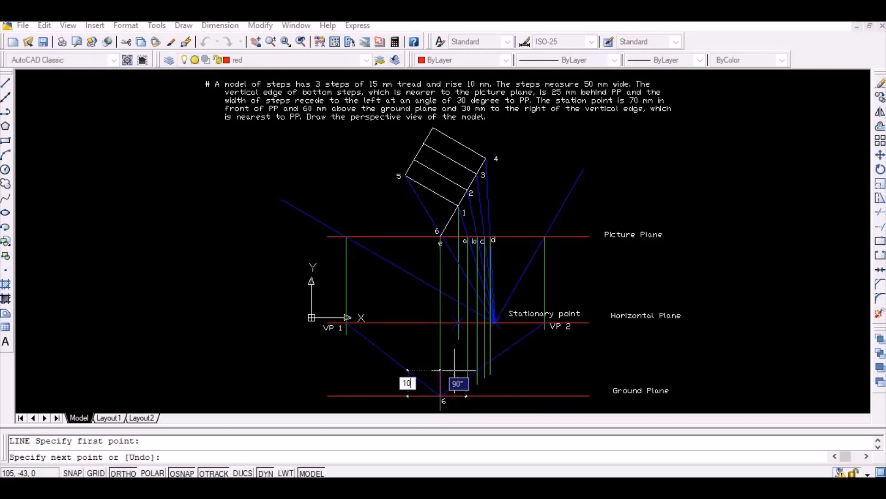
{"action": "type", "text": "0"}
{"action": "key", "text": "Return"}
{"action": "type", "text": "1"}
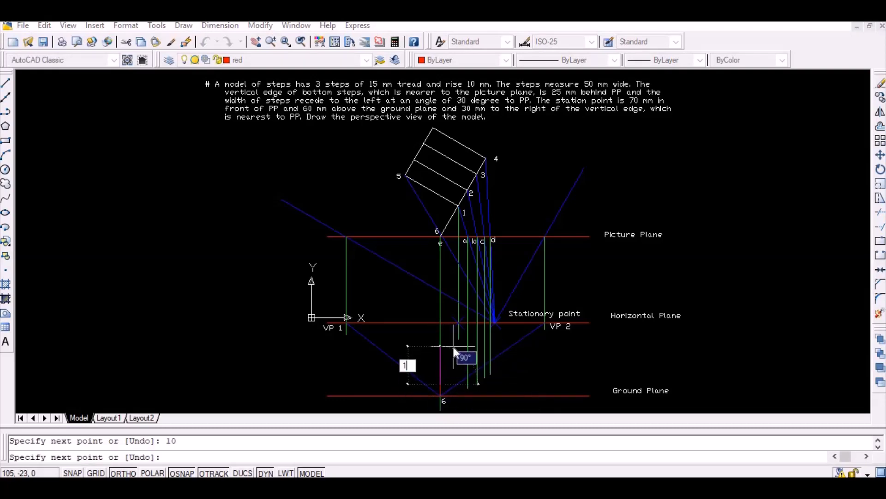
{"action": "key", "text": "Return"}
{"action": "type", "text": "1"}
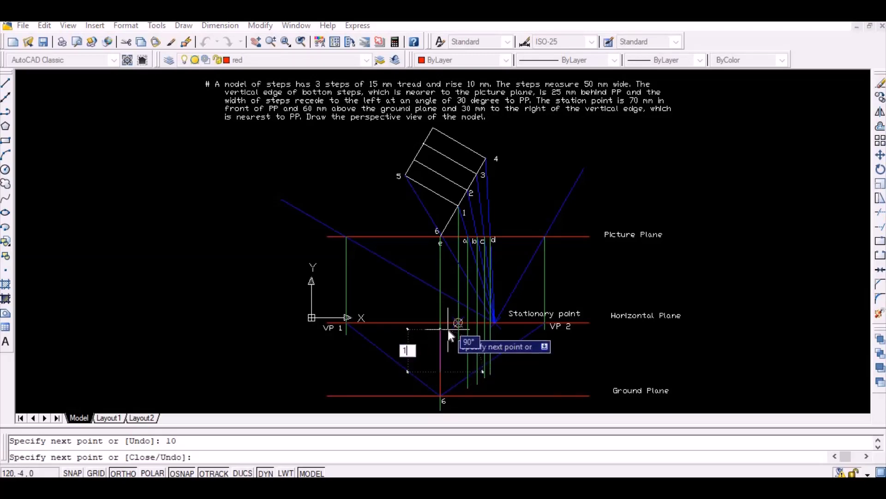
{"action": "type", "text": "0"}
{"action": "key", "text": "Return"}
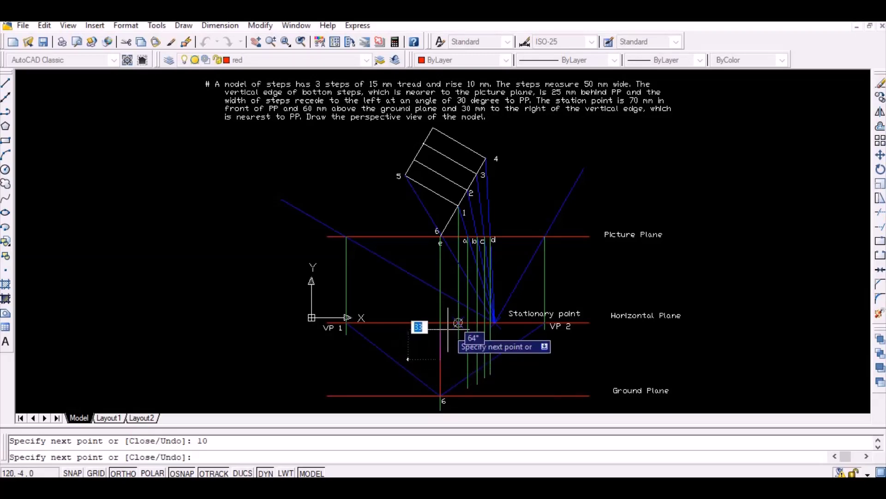
{"action": "key", "text": "Return"}
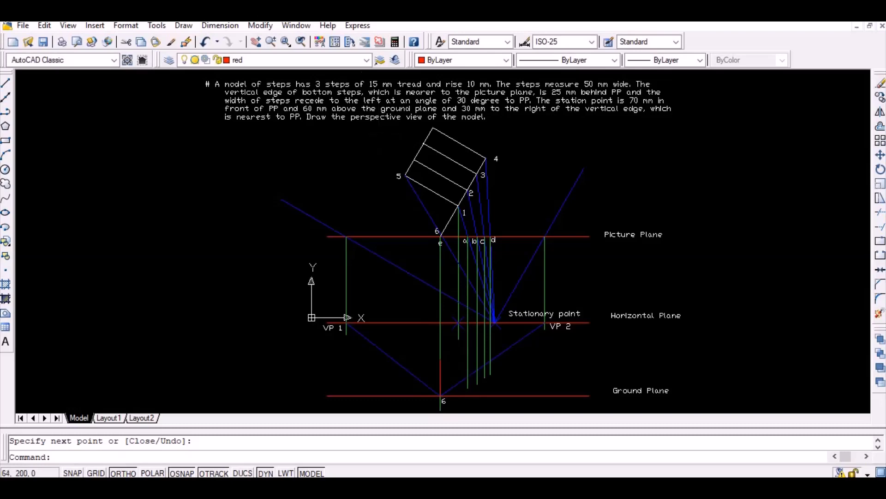
- On the blue layer, draw connected lines from VP 2 to the first 10 mm mark above point 6 and on to VP 1
{"action": "left_click", "coordinate": [367, 61]}
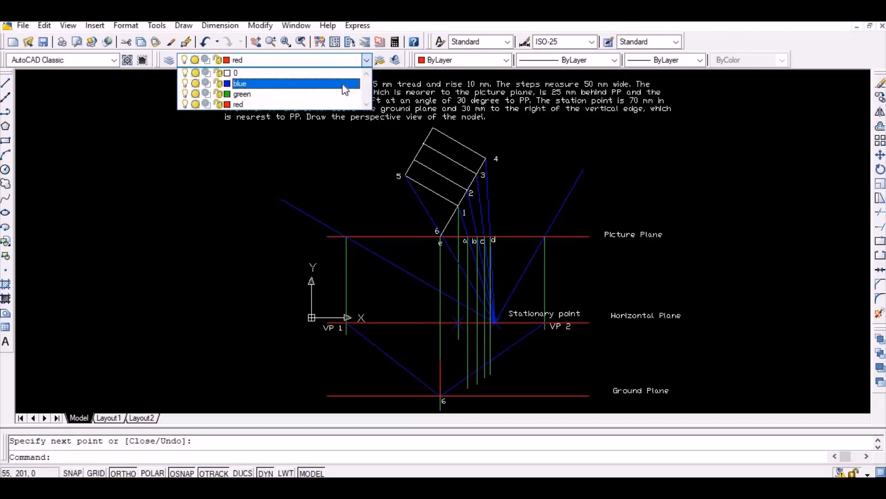
{"action": "left_click", "coordinate": [342, 81]}
{"action": "scroll", "coordinate": [479, 372], "scroll_direction": "up", "scroll_amount": 3}
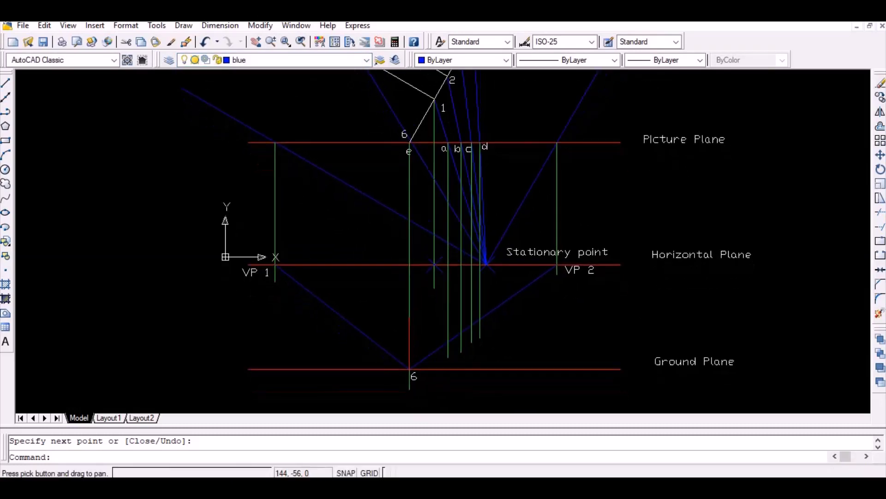
{"action": "type", "text": "l"}
{"action": "key", "text": "Return"}
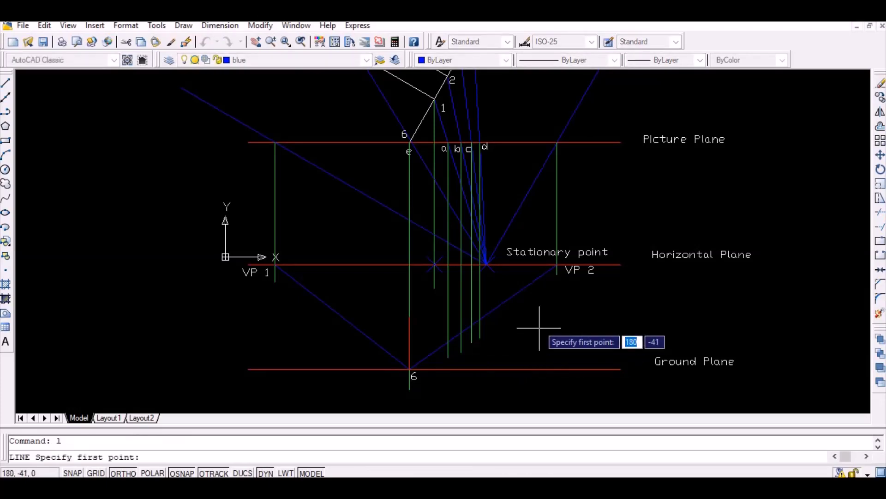
{"action": "left_click", "coordinate": [557, 264]}
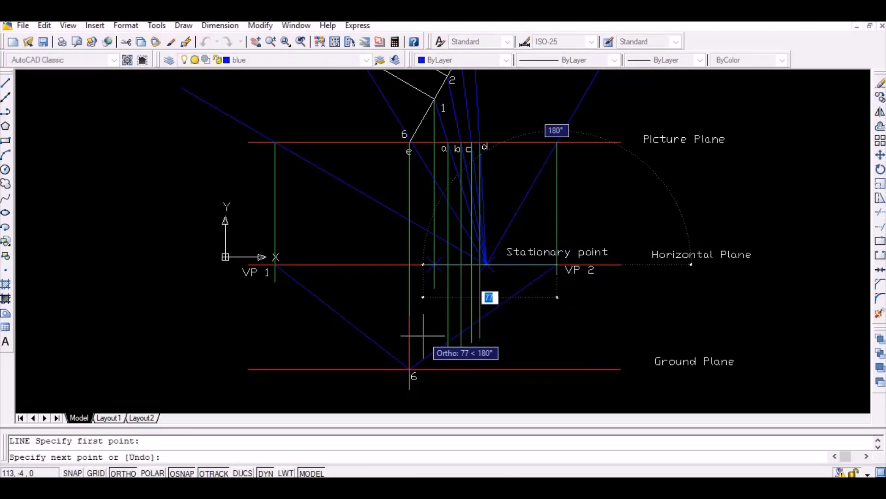
{"action": "key", "text": "F8"}
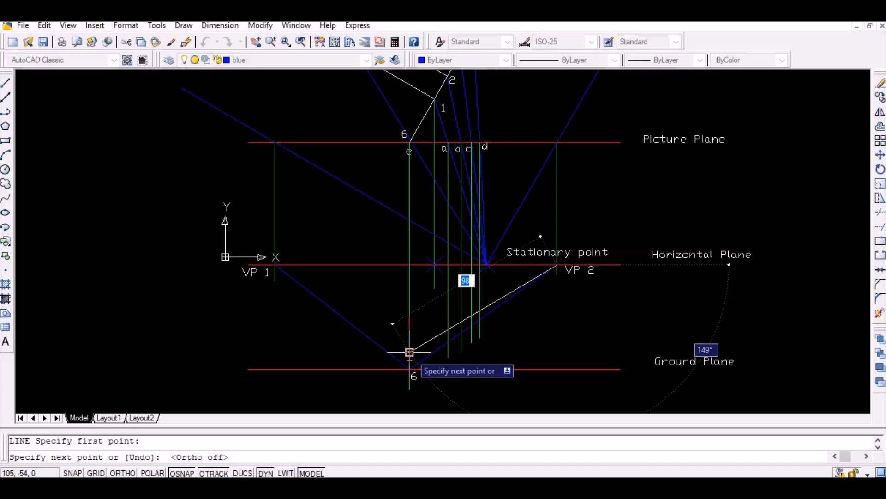
{"action": "left_click", "coordinate": [410, 352]}
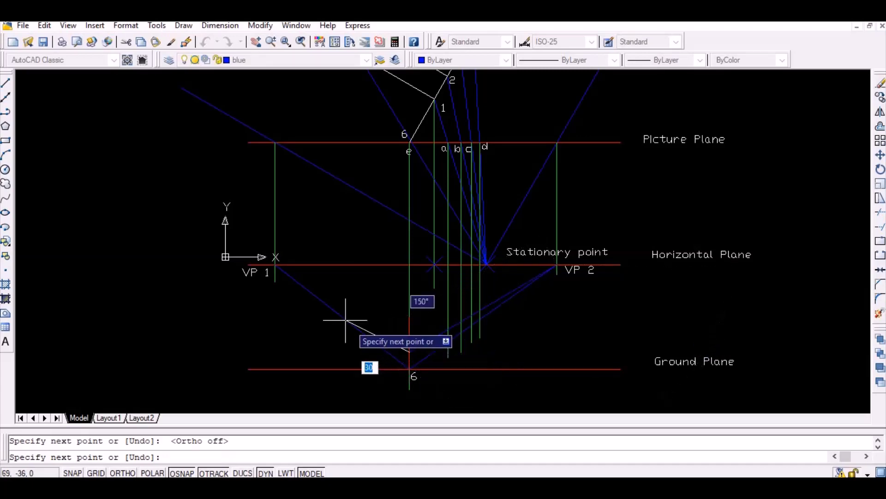
{"action": "left_click", "coordinate": [275, 264]}
- Try to undo the line segment drawn from the first 10 mm mark to VP 1
{"action": "key", "text": "u"}
{"action": "key", "text": "Return"}
{"action": "key", "text": "u"}
{"action": "key", "text": "Return"}
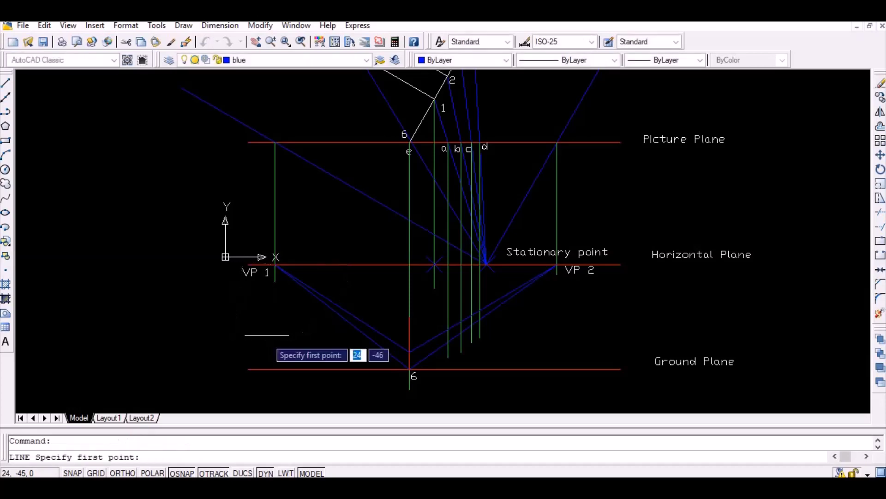
{"action": "key", "text": "u"}
{"action": "key", "text": "Return"}
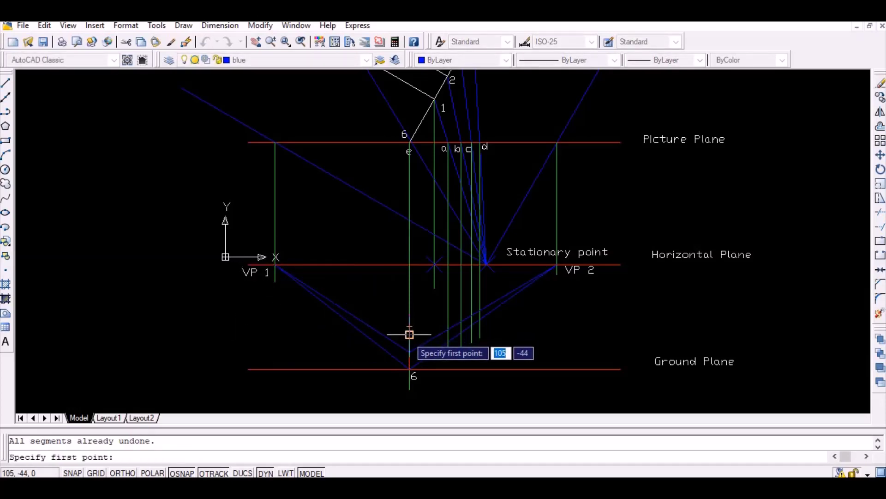
- Draw connected lines from the second 10 mm mark above point 6 to VP 2 and back to the third mark
{"action": "left_click", "coordinate": [409, 334]}
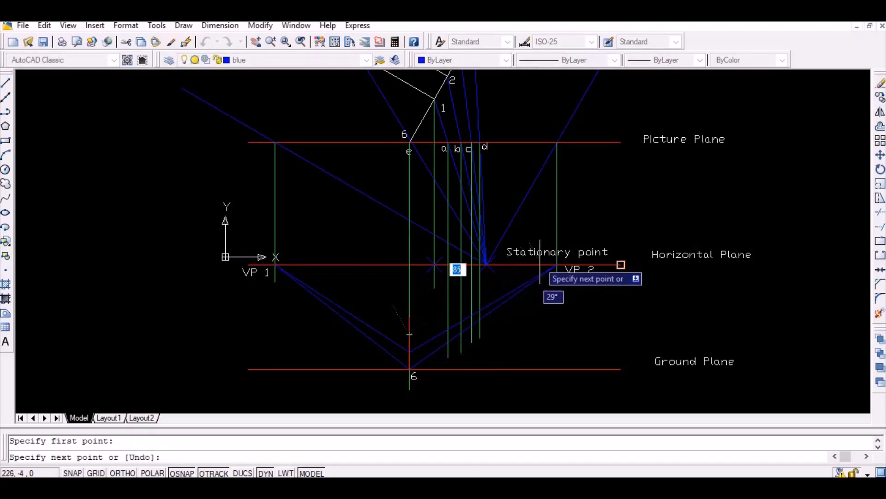
{"action": "left_click", "coordinate": [557, 266]}
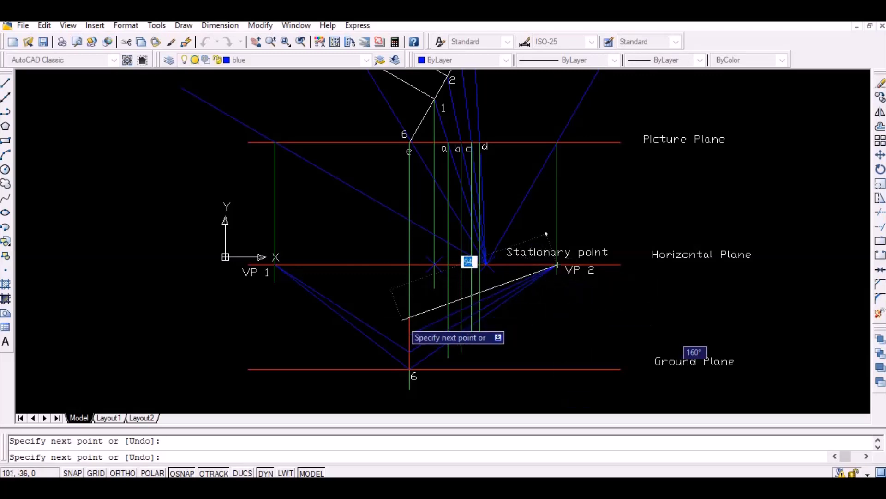
{"action": "left_click", "coordinate": [410, 317]}
{"action": "key", "text": "Return"}
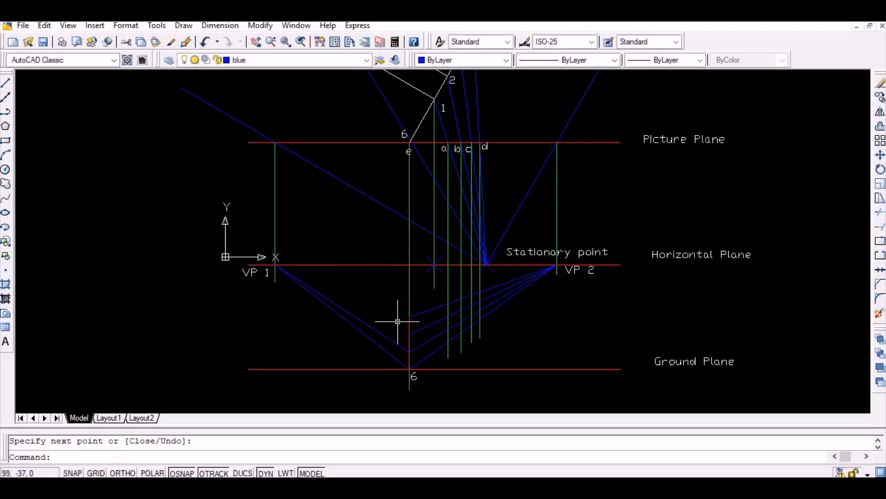
- Erase the blue line running from the first 10 mm mark above point 6 to VP 1
{"action": "type", "text": "z"}
{"action": "key", "text": "Return"}
{"action": "type", "text": "e"}
{"action": "key", "text": "Return"}
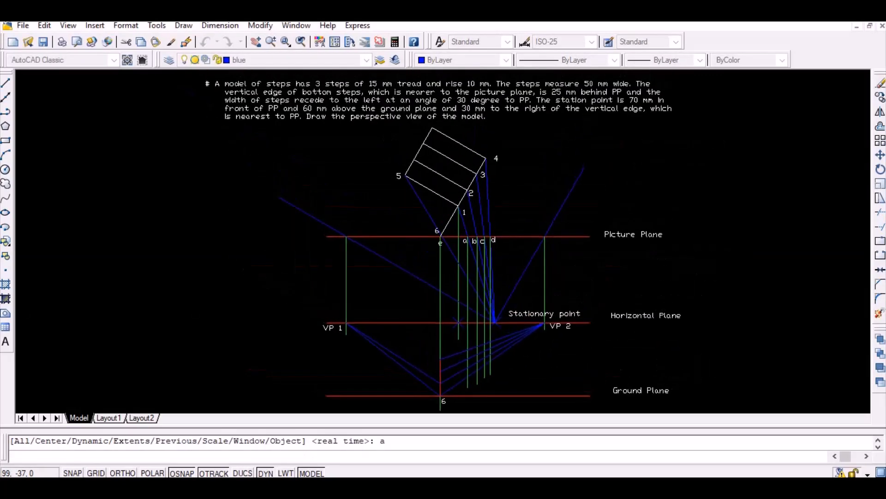
{"action": "scroll", "coordinate": [466, 382], "scroll_direction": "up", "scroll_amount": 3}
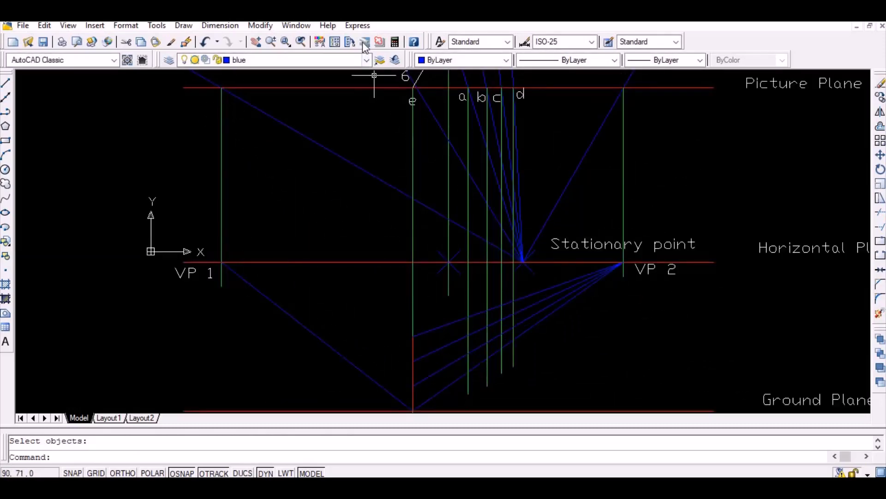
- On layer 0, label the step corners along the verticals from a, b, c and d as 1, 2, 3 and 4, with text height 4
{"action": "left_click", "coordinate": [367, 60]}
{"action": "left_click", "coordinate": [348, 71]}
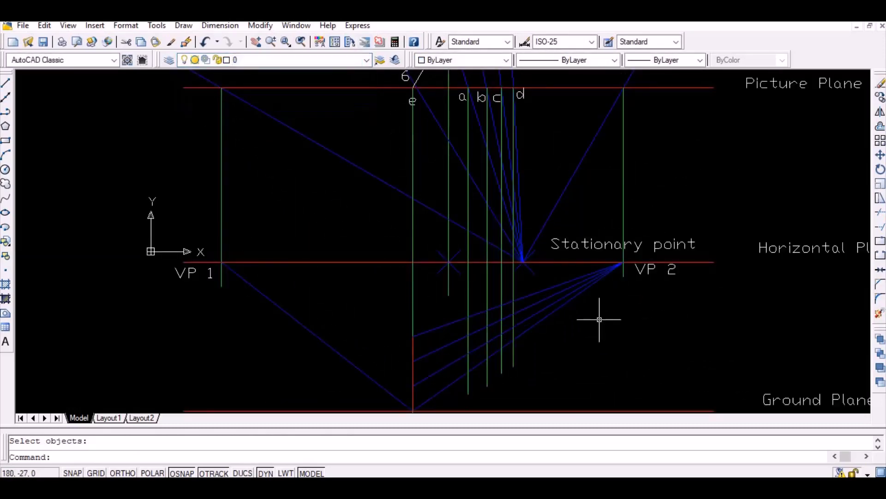
{"action": "key", "text": "Return"}
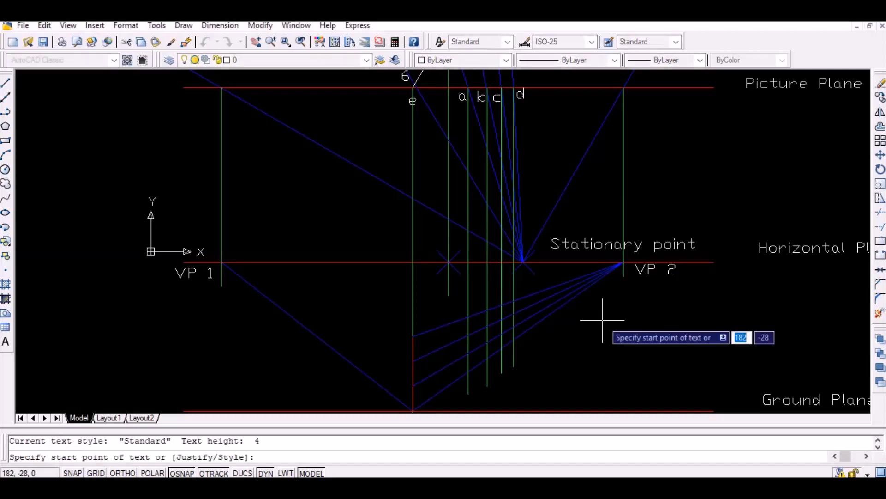
{"action": "left_click", "coordinate": [466, 390]}
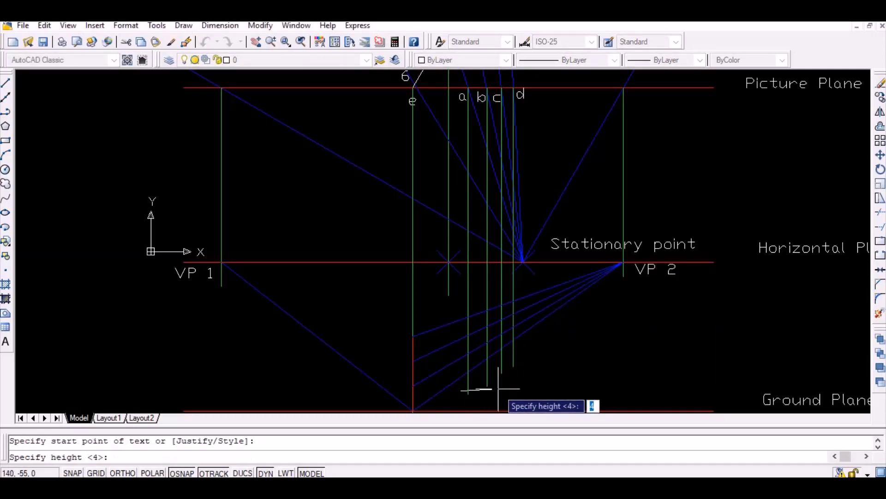
{"action": "key", "text": "Return"}
{"action": "key", "text": "Return"}
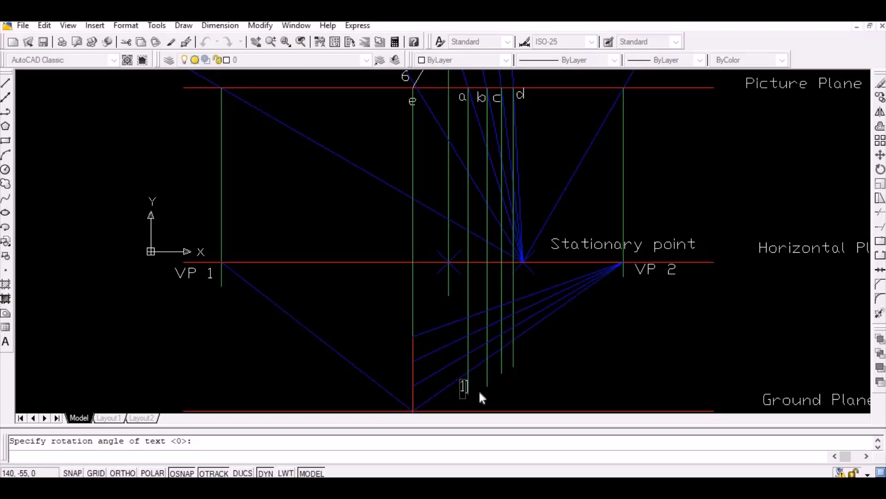
{"action": "type", "text": "1"}
{"action": "left_click", "coordinate": [482, 342]}
{"action": "left_click", "coordinate": [495, 315]}
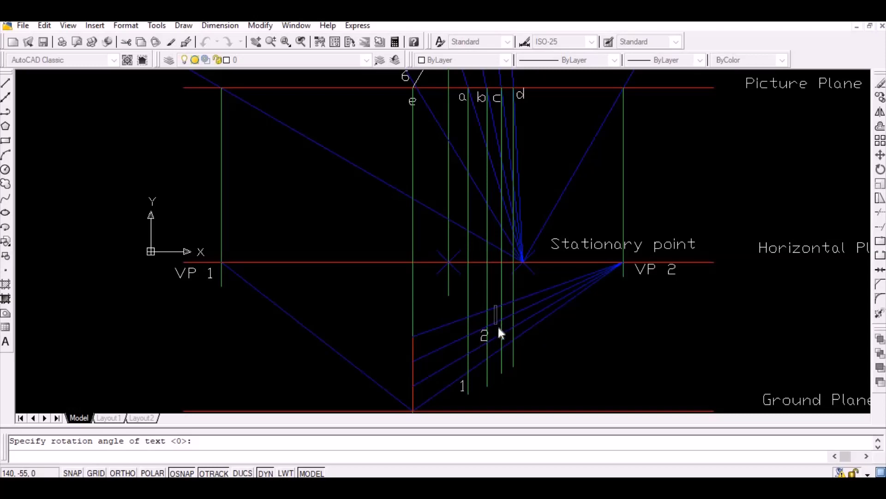
{"action": "left_click", "coordinate": [517, 293]}
{"action": "key", "text": "Return"}
- Draw the closed stepped side profile from corner 1 along the base to the vertical from d, up to 4, and back down the steps through 3 and 2
{"action": "type", "text": "l"}
{"action": "key", "text": "Return"}
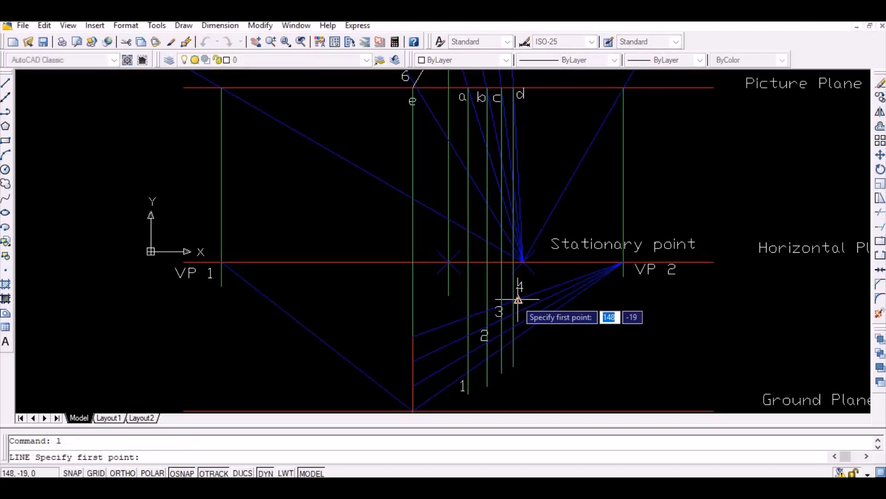
{"action": "left_click", "coordinate": [468, 372]}
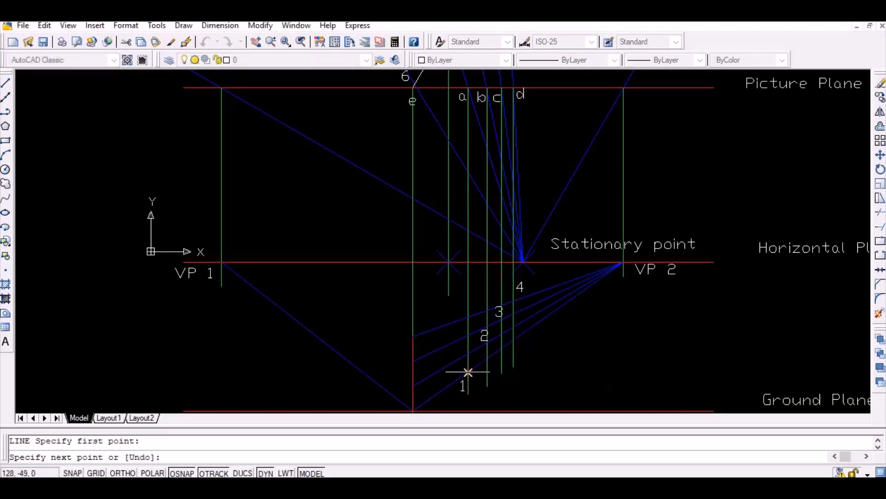
{"action": "left_click", "coordinate": [503, 347]}
{"action": "left_click", "coordinate": [513, 318]}
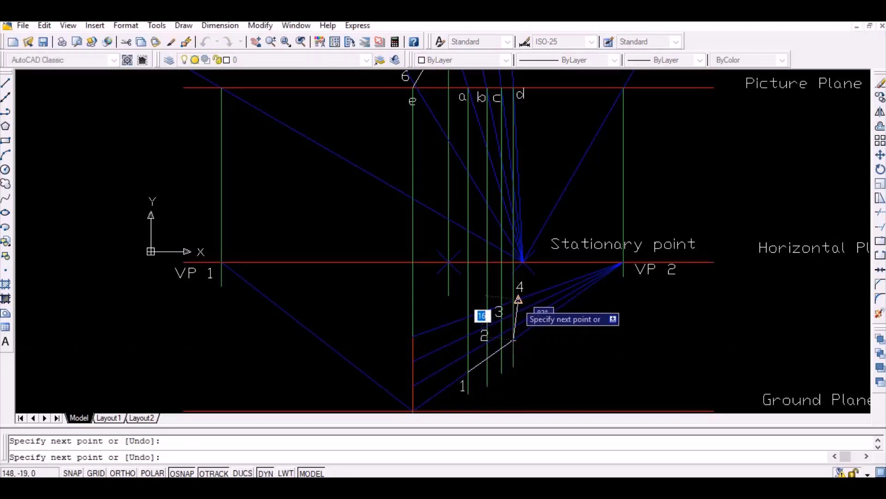
{"action": "left_click", "coordinate": [513, 300]}
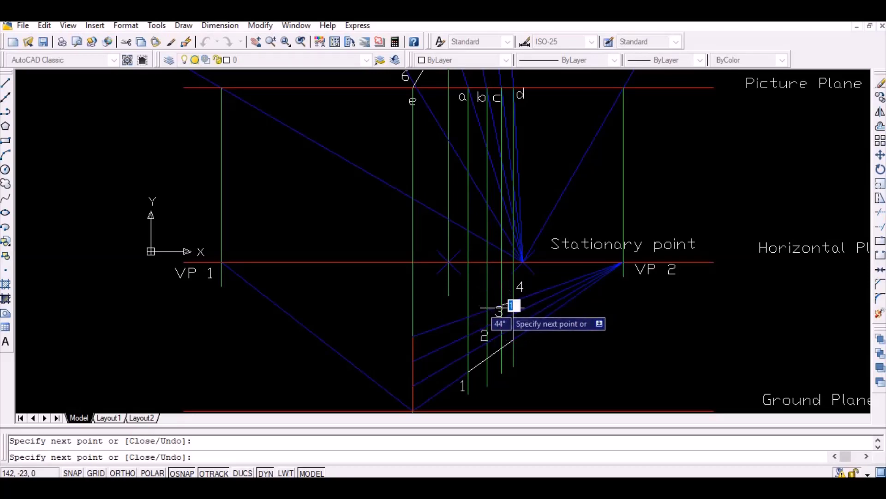
{"action": "left_click", "coordinate": [487, 323]}
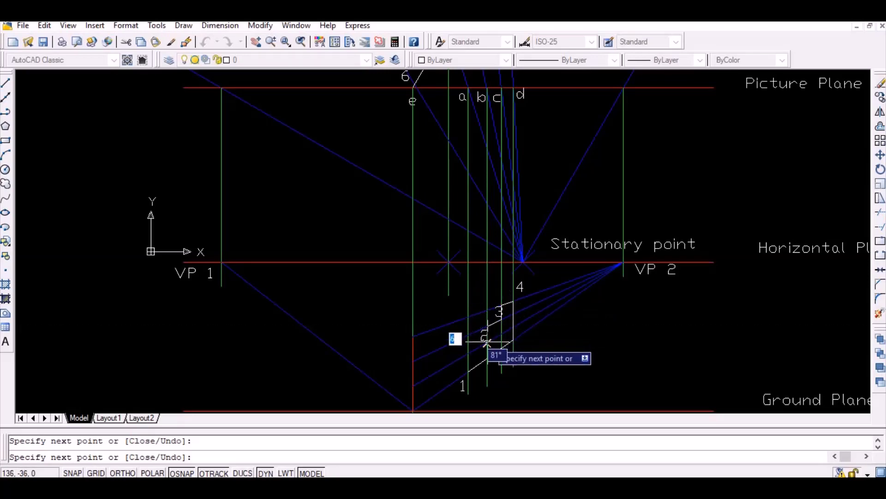
{"action": "left_click", "coordinate": [469, 353]}
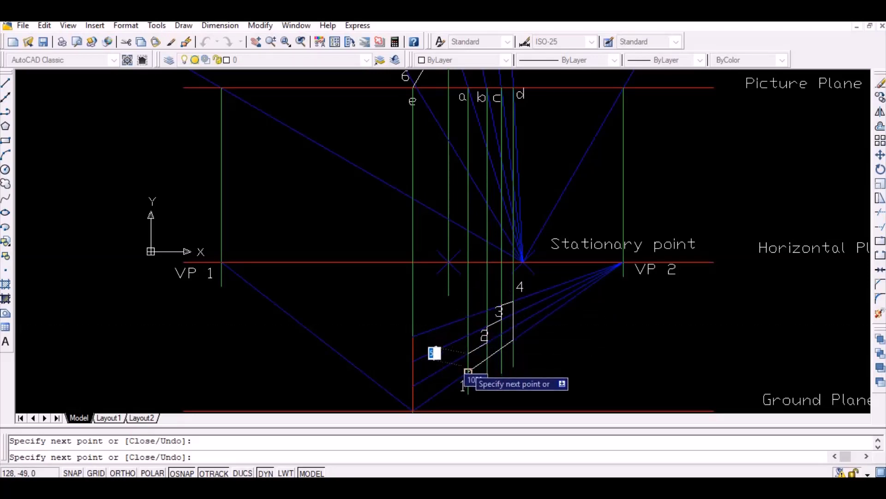
{"action": "left_click", "coordinate": [468, 370]}
{"action": "key", "text": "Return"}
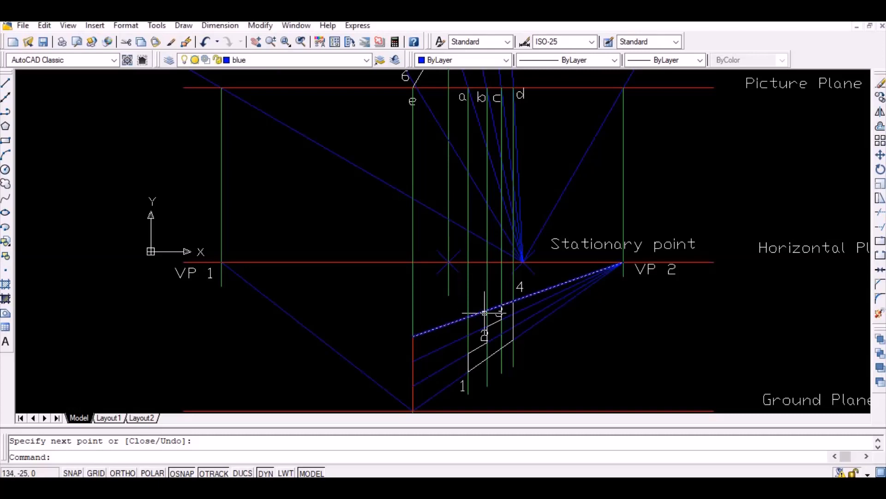
- On the blue layer, draw connected lines from corner 1 to VP 1 and back to the top of the first riser
{"action": "type", "text": "l"}
{"action": "key", "text": "Return"}
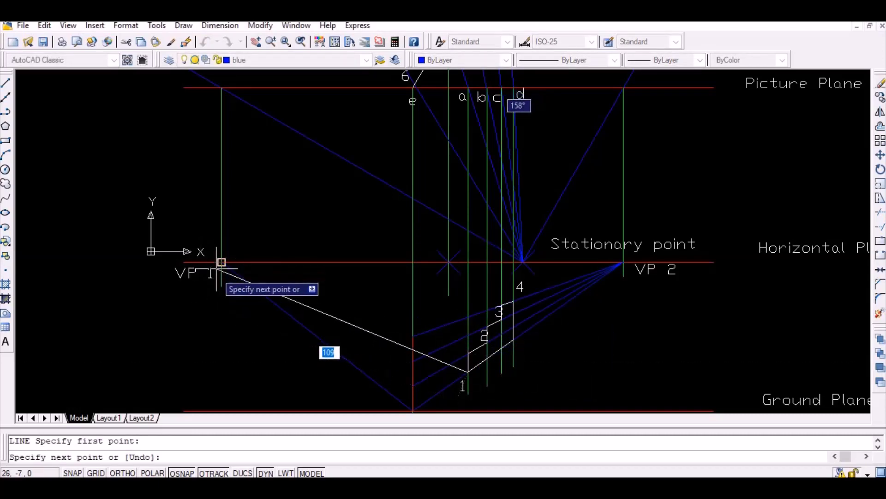
{"action": "left_click", "coordinate": [222, 262]}
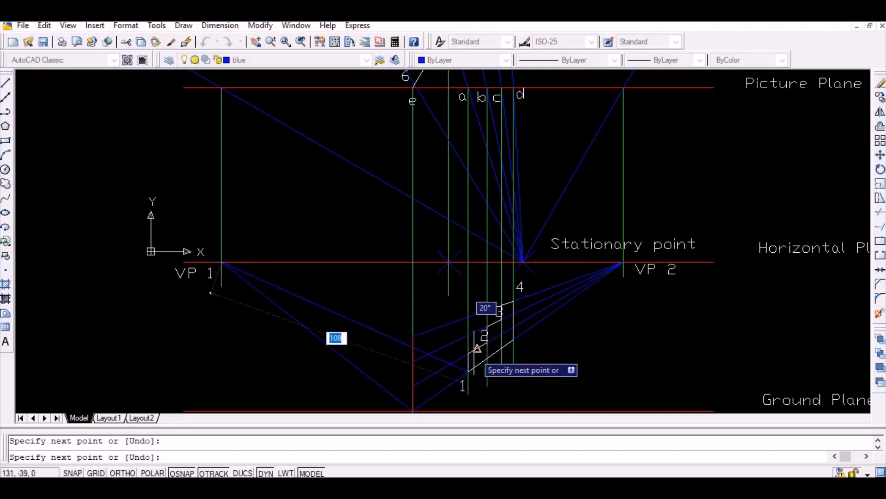
{"action": "left_click", "coordinate": [468, 353]}
{"action": "key", "text": "Return"}
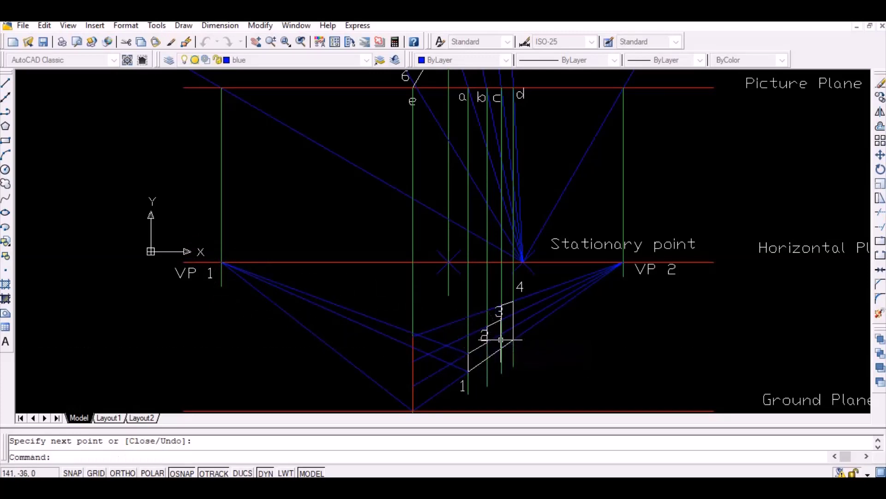
- Draw connected lines from the foot of the second riser, at 2, to VP 1 and back to that riser's top
{"action": "key", "text": "Return"}
{"action": "left_click", "coordinate": [487, 343]}
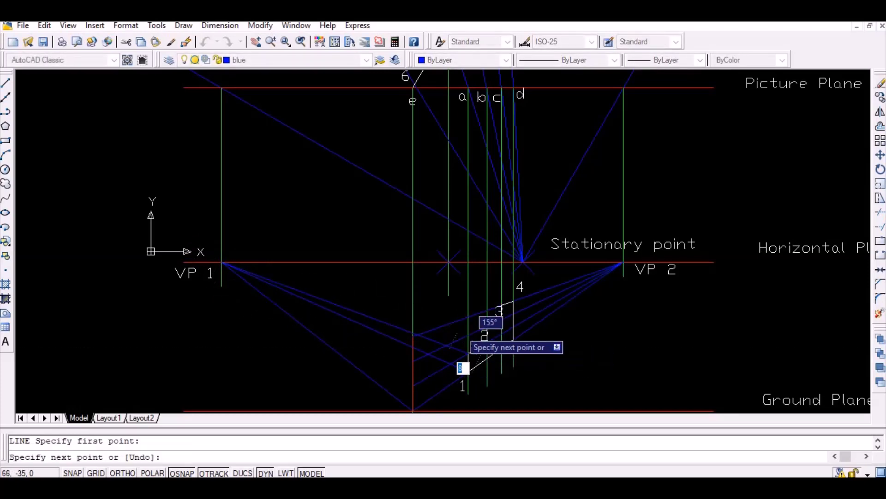
{"action": "left_click", "coordinate": [222, 261]}
{"action": "left_click", "coordinate": [492, 293]}
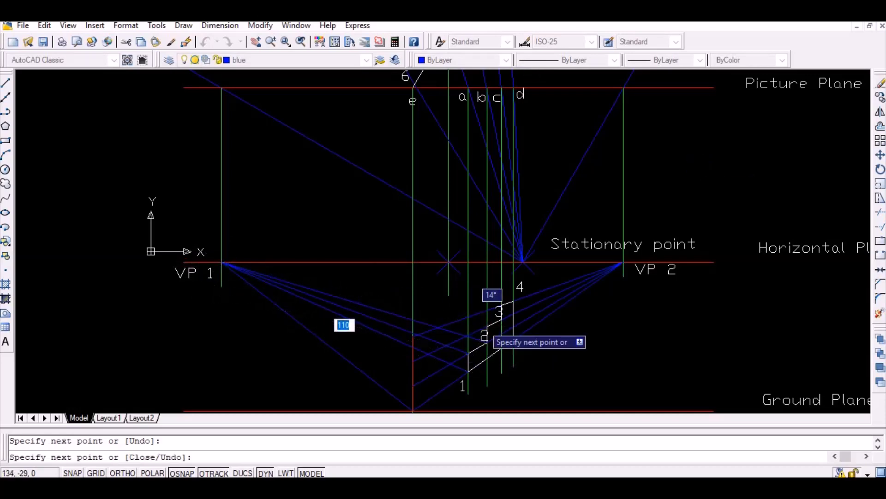
{"action": "key", "text": "Return"}
- Draw lines to VP 1 from the foot and top of the third riser, at 3, and from corner 4
{"action": "key", "text": "Return"}
{"action": "left_click", "coordinate": [502, 319]}
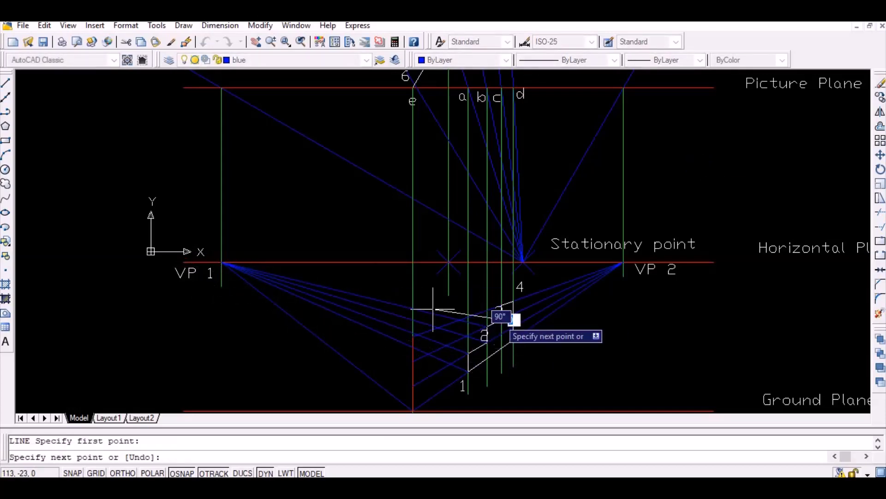
{"action": "left_click", "coordinate": [222, 261]}
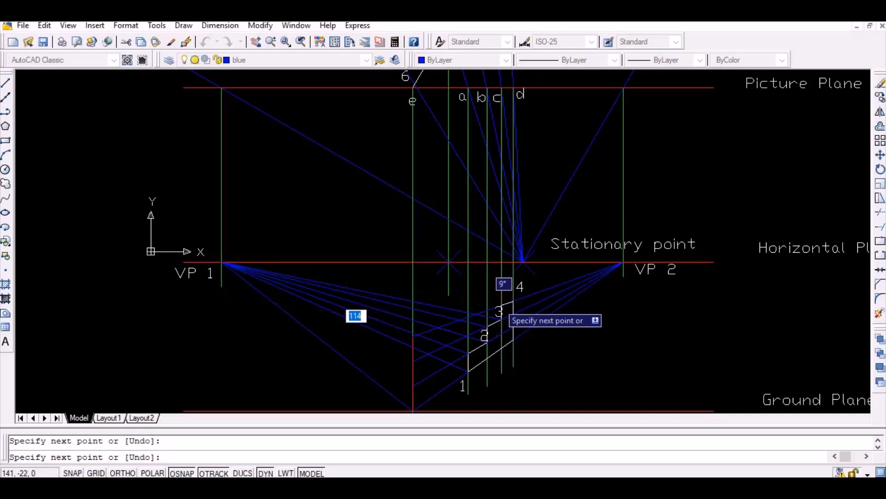
{"action": "left_click", "coordinate": [507, 301]}
{"action": "key", "text": "Return"}
{"action": "key", "text": "Return"}
{"action": "left_click", "coordinate": [508, 301]}
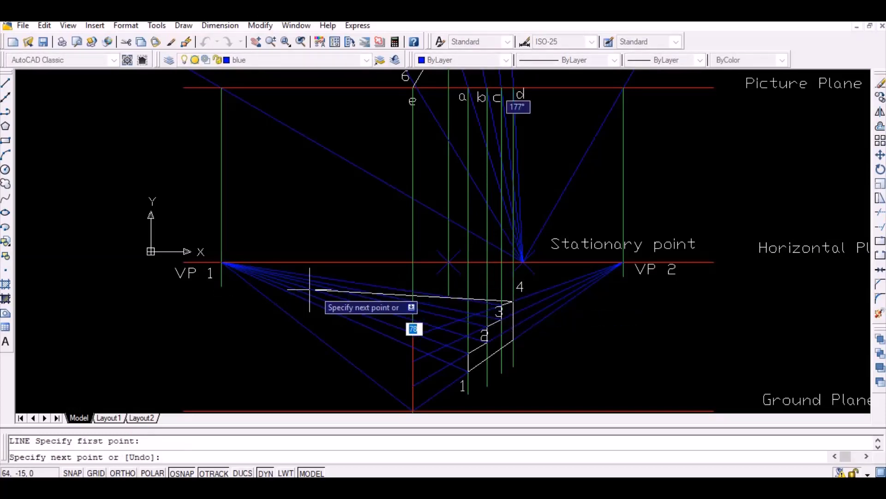
{"action": "left_click", "coordinate": [222, 262]}
{"action": "key", "text": "Return"}
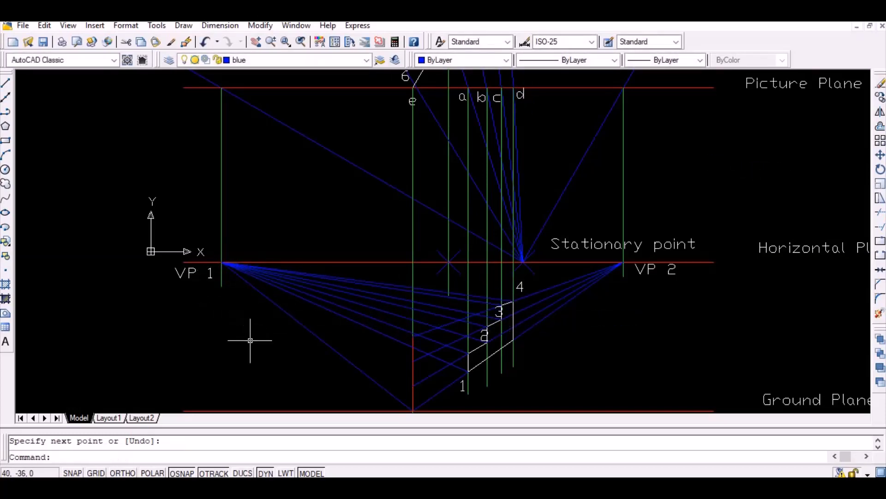
- On the green layer, project a vertical line from the ray crossing at e on the Picture Plane down past the line from 1 to VP 1
{"action": "left_click", "coordinate": [357, 60]}
{"action": "left_click", "coordinate": [343, 93]}
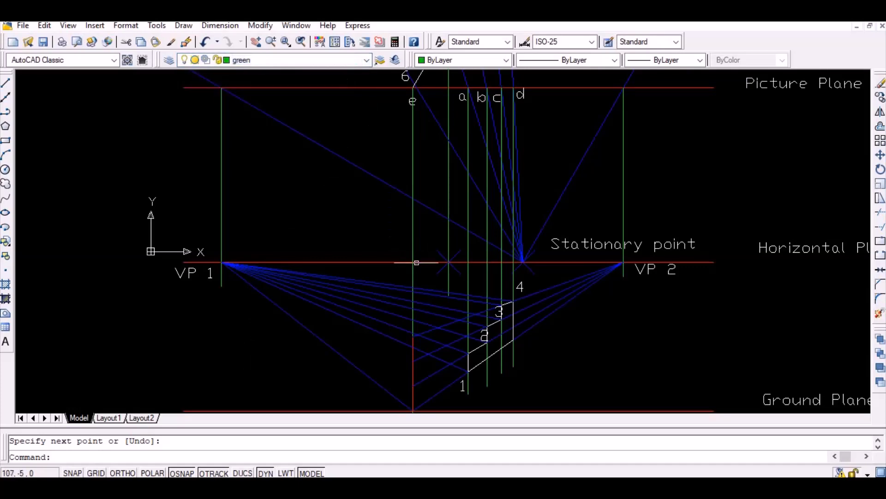
{"action": "scroll", "coordinate": [418, 221], "scroll_direction": "down", "scroll_amount": 1}
{"action": "key", "text": "Return"}
{"action": "left_click", "coordinate": [416, 99]}
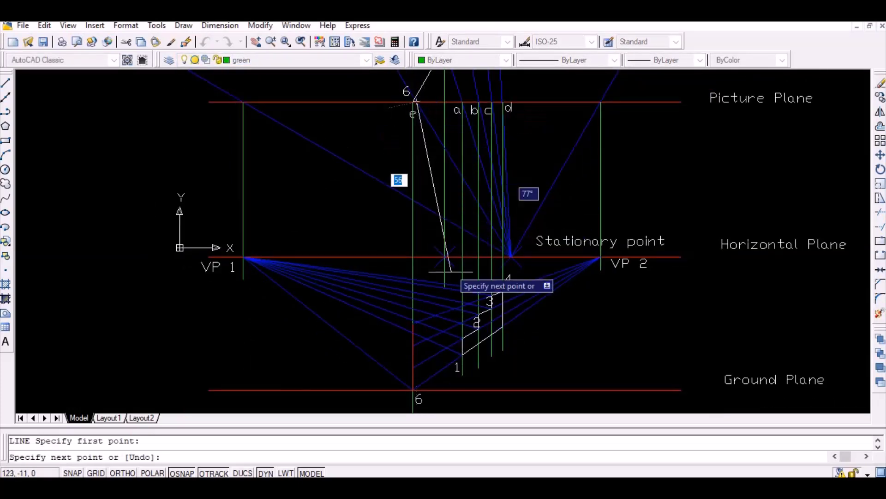
{"action": "key", "text": "F8"}
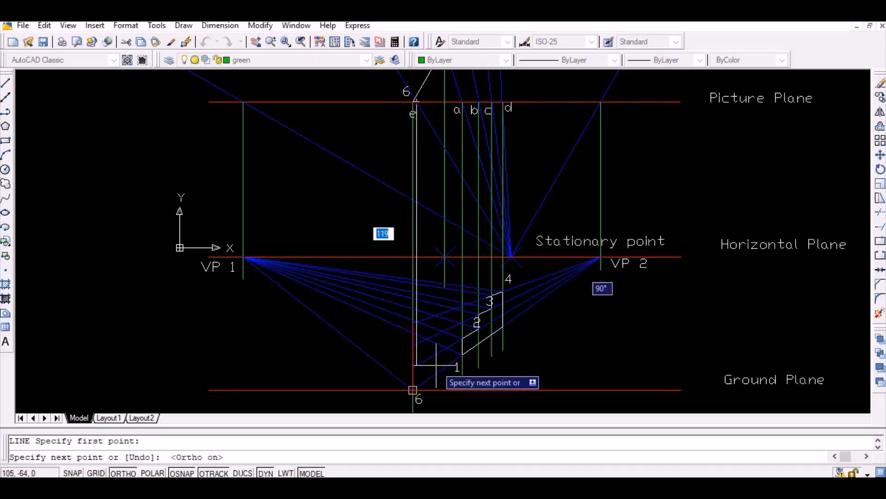
{"action": "left_click", "coordinate": [393, 351]}
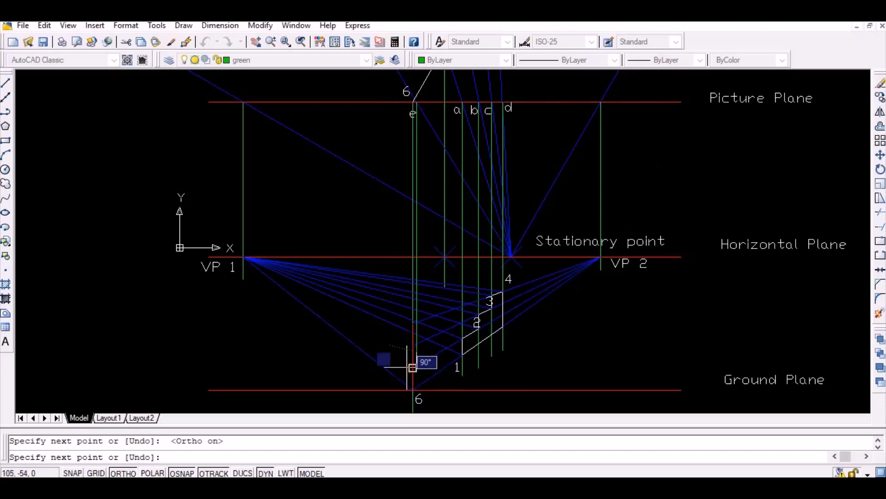
{"action": "key", "text": "Return"}
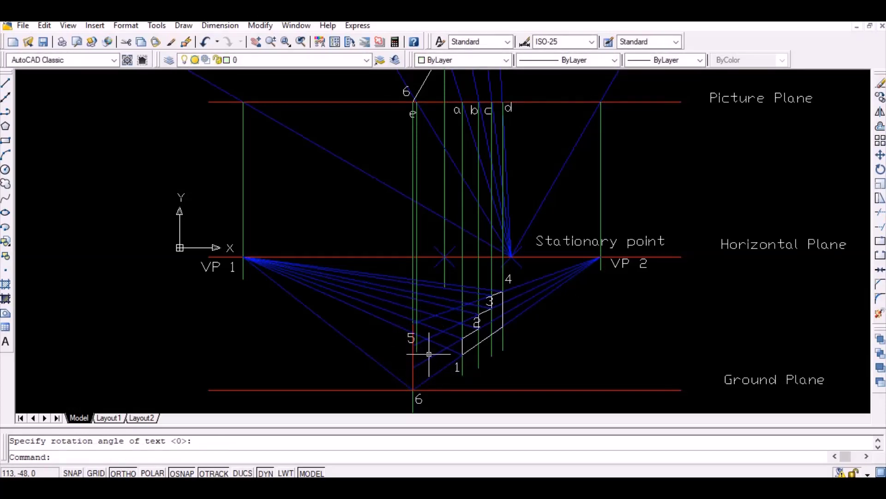
- On layer 0, draw the front base edge from 1 to 5 and the vertical edge up to the next VP 1 line
{"action": "type", "text": "l"}
{"action": "key", "text": "Return"}
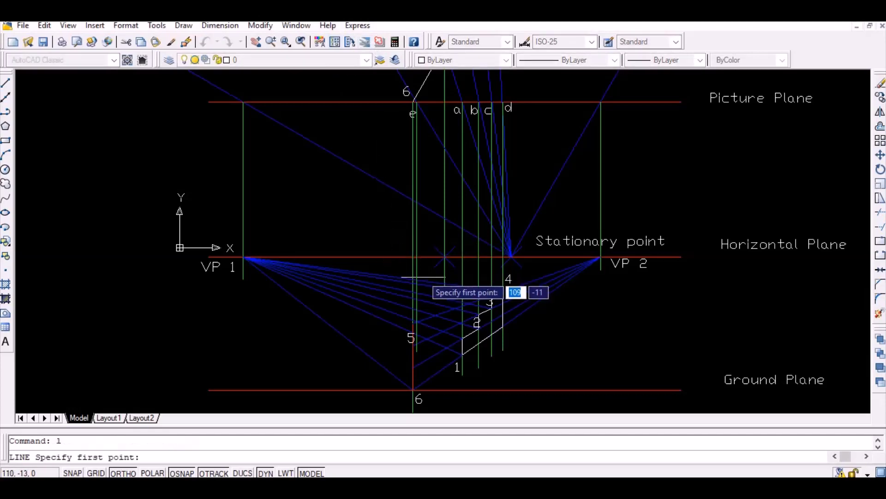
{"action": "left_click", "coordinate": [462, 354]}
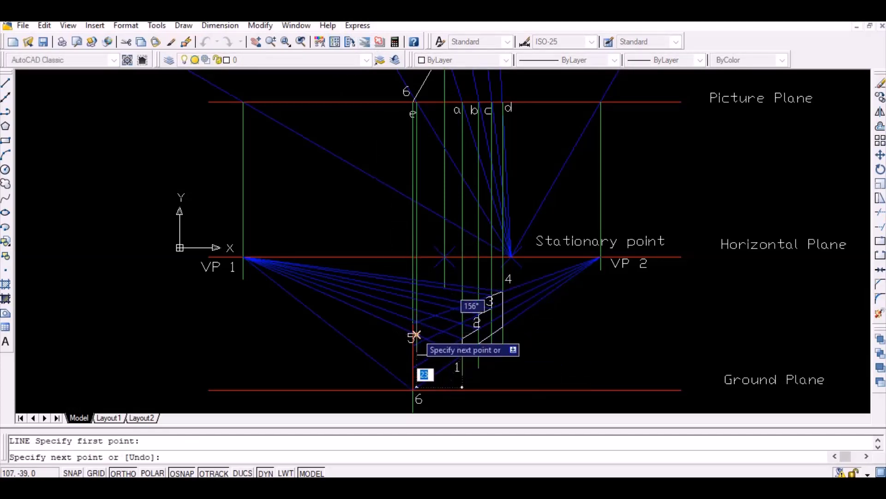
{"action": "key", "text": "F8"}
{"action": "left_click", "coordinate": [417, 335]}
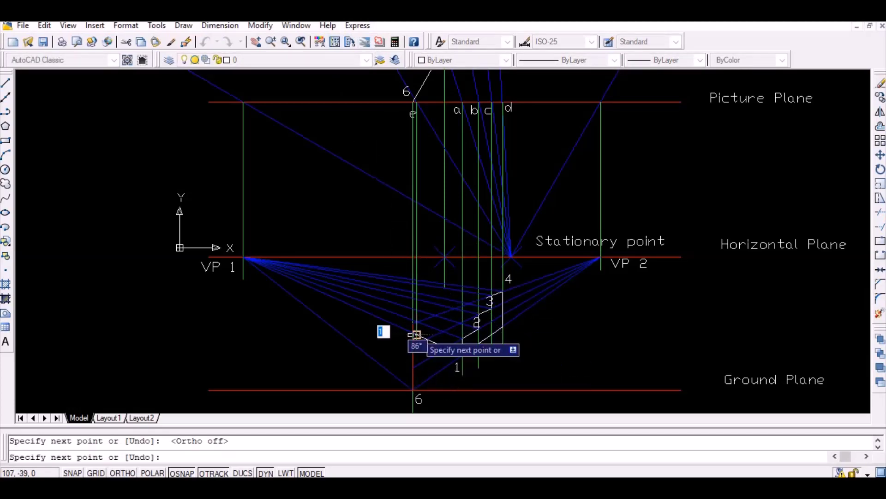
{"action": "scroll", "coordinate": [417, 321], "scroll_direction": "up", "scroll_amount": 2}
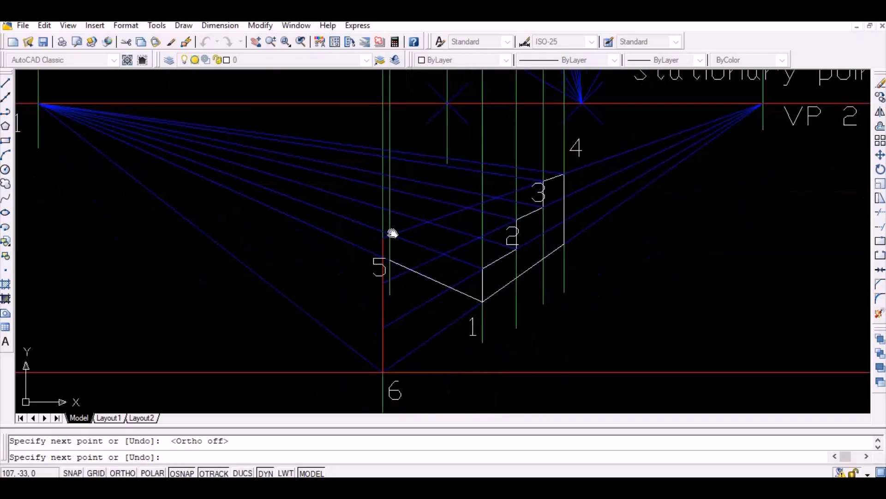
{"action": "scroll", "coordinate": [391, 234], "scroll_direction": "up", "scroll_amount": 2}
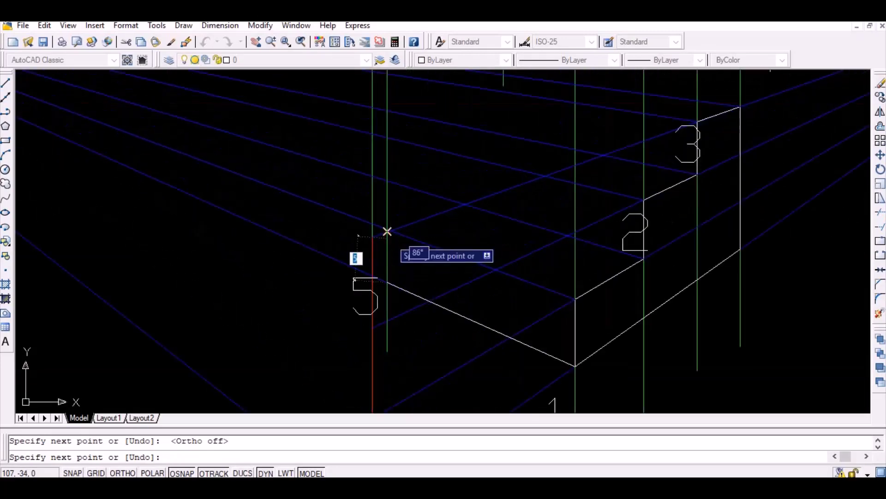
{"action": "left_click", "coordinate": [387, 231]}
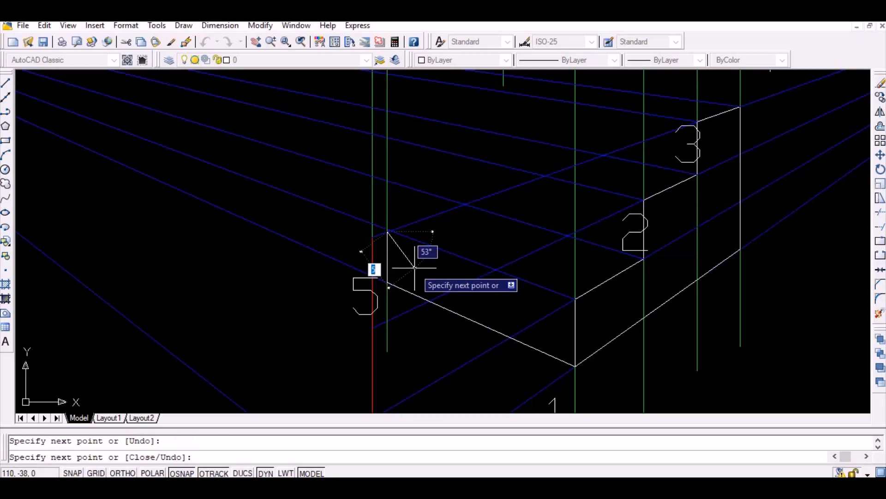
{"action": "key", "text": "Return"}
{"action": "scroll", "coordinate": [414, 255], "scroll_direction": "down", "scroll_amount": 1}
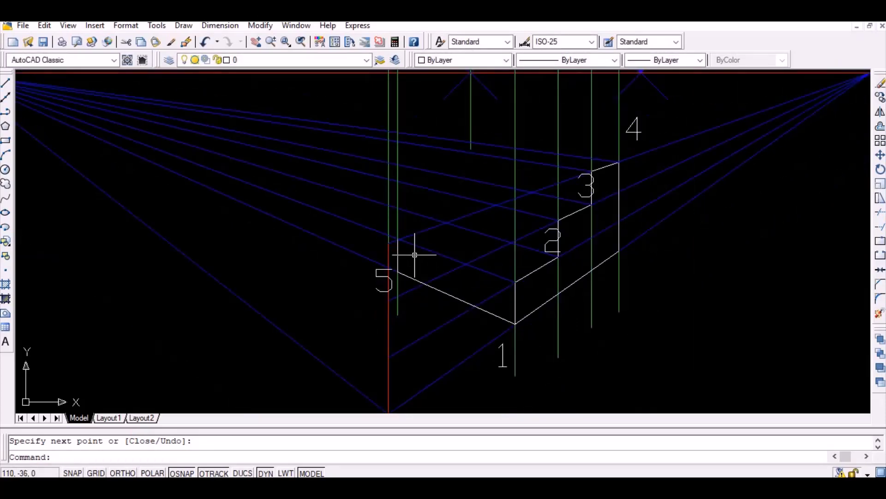
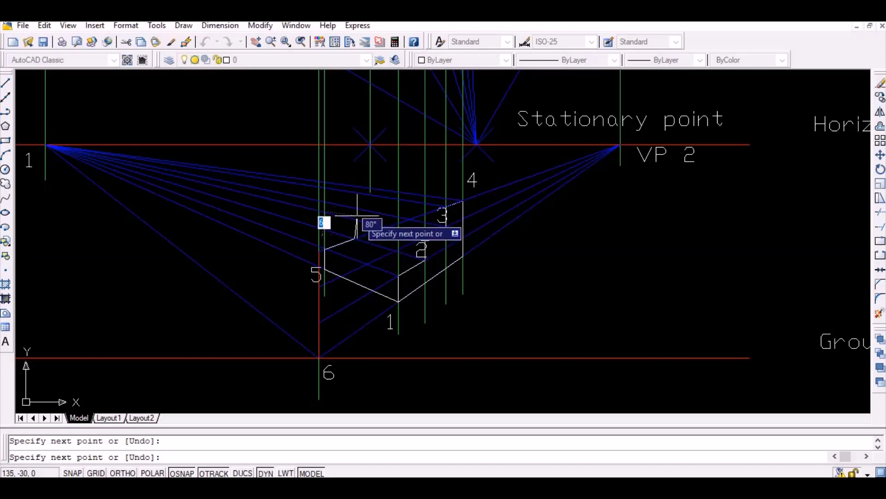
- Draw the second riser's far vertical edge straight up from the back end of the first tread above 5
{"action": "key", "text": "ctrl+z"}
{"action": "scroll", "coordinate": [357, 220], "scroll_direction": "up", "scroll_amount": 3}
{"action": "key", "text": "F8"}
{"action": "key", "text": "Return"}
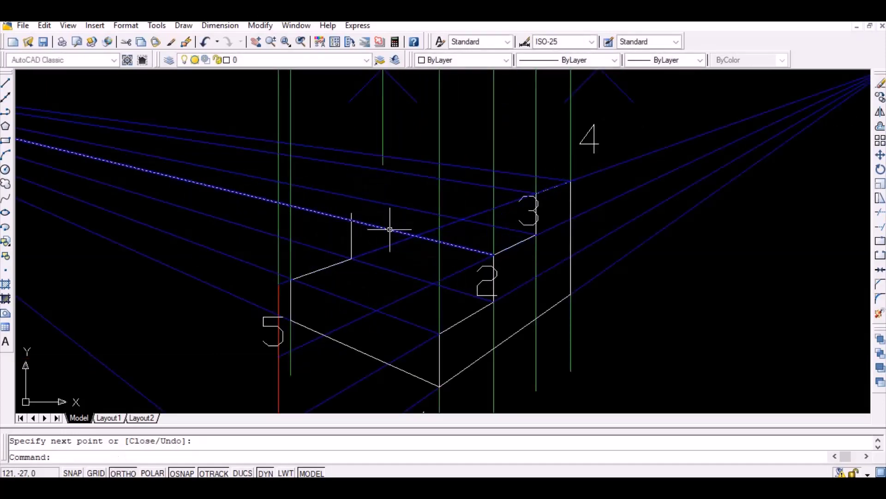
- On the blue layer, draw a line to VP 2 from where the second riser's far edge crosses the VP 1 line
{"action": "scroll", "coordinate": [386, 226], "scroll_direction": "down", "scroll_amount": 4}
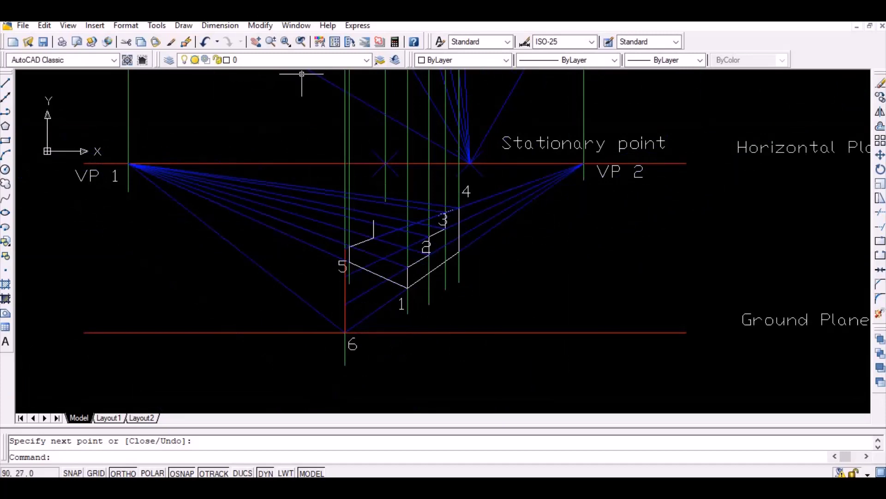
{"action": "left_click", "coordinate": [306, 57]}
{"action": "left_click", "coordinate": [309, 85]}
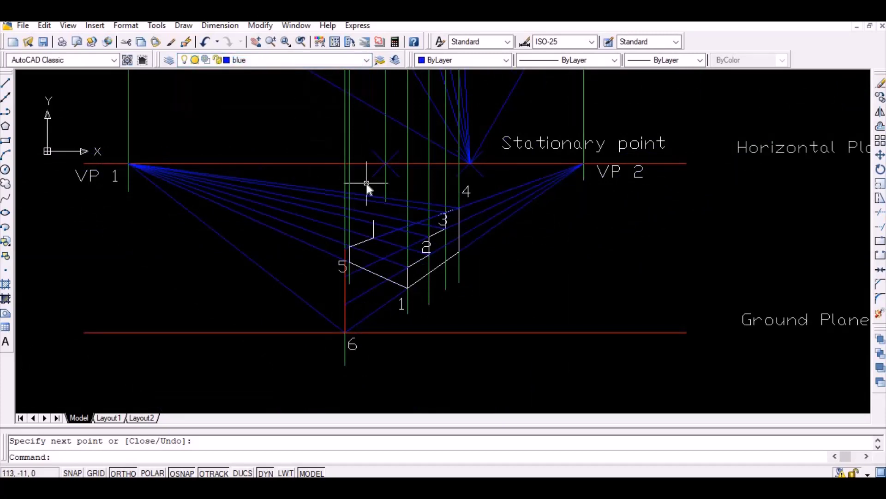
{"action": "type", "text": "l"}
{"action": "key", "text": "Return"}
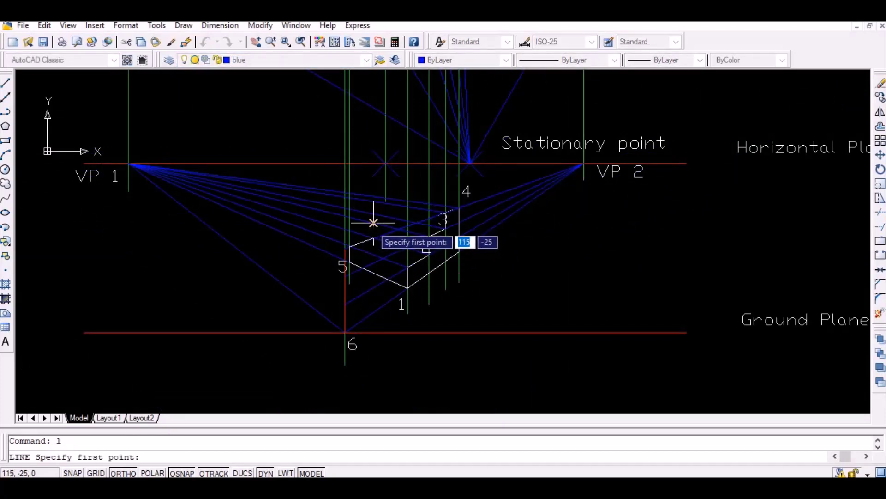
{"action": "scroll", "coordinate": [373, 222], "scroll_direction": "up", "scroll_amount": 3}
{"action": "left_click", "coordinate": [372, 220]}
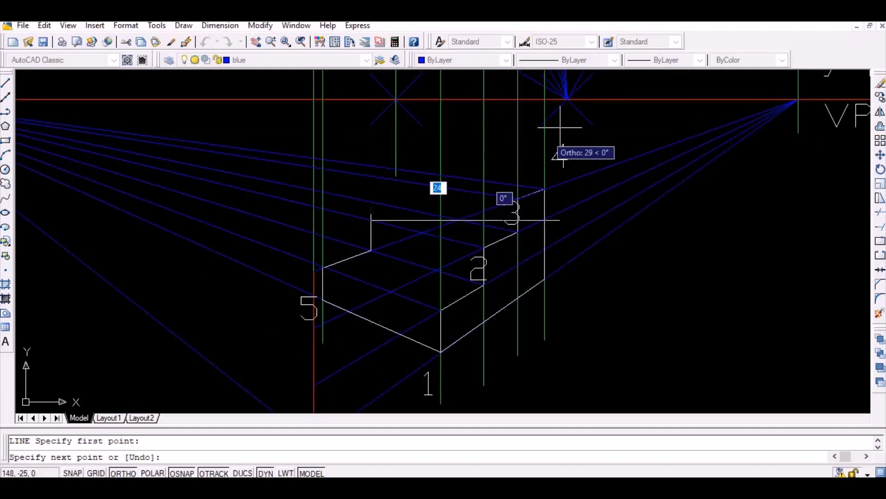
{"action": "key", "text": "F8"}
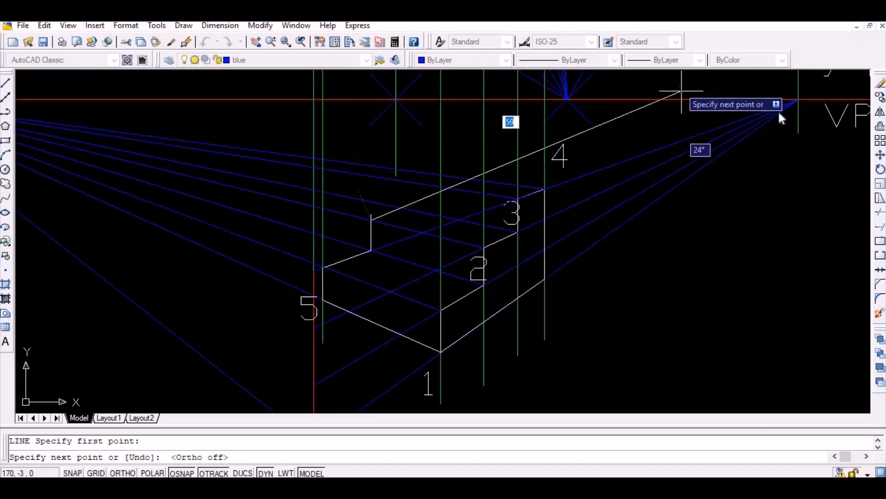
{"action": "left_click", "coordinate": [798, 100]}
{"action": "key", "text": "Return"}
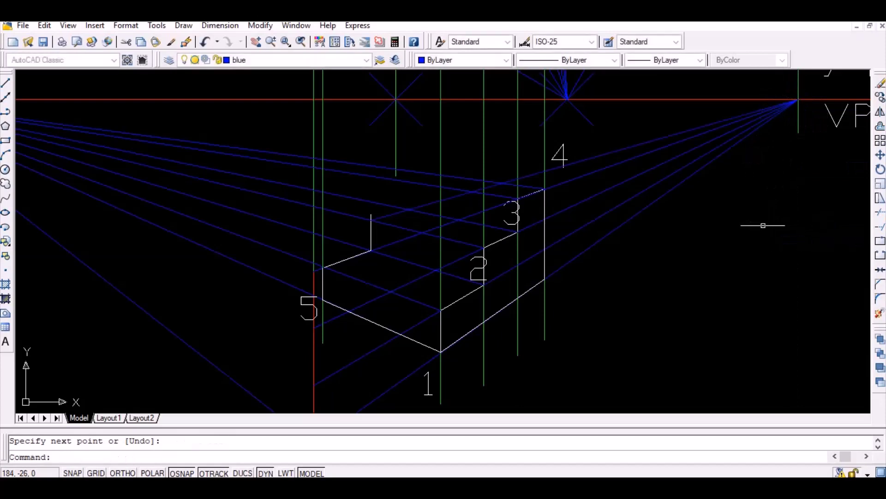
- On layer 0, draw the second tread's far edge along the VP 2 line and the third riser's vertical edge up from its end
{"action": "left_click", "coordinate": [311, 64]}
{"action": "left_click", "coordinate": [311, 71]}
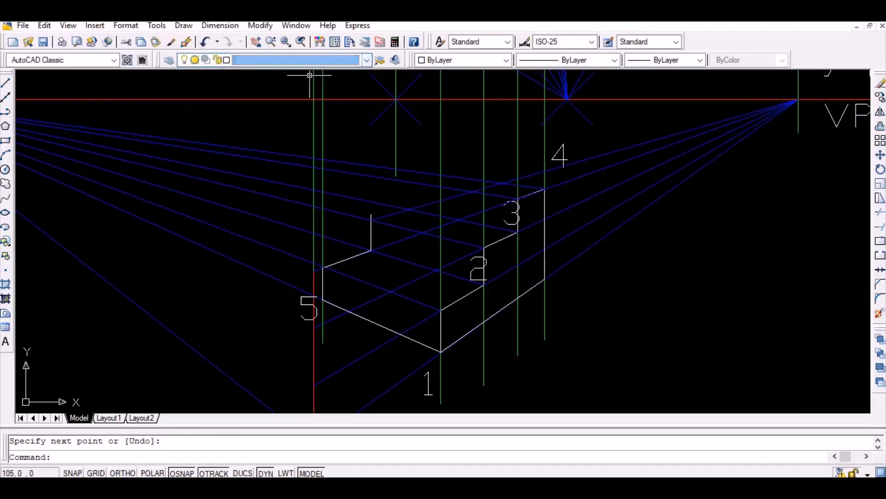
{"action": "type", "text": "l"}
{"action": "key", "text": "Return"}
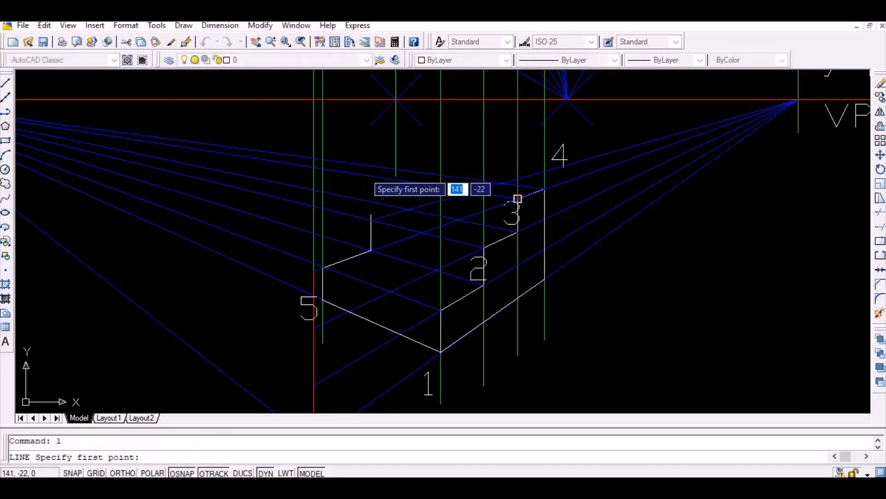
{"action": "left_click", "coordinate": [370, 221]}
{"action": "left_click", "coordinate": [409, 209]}
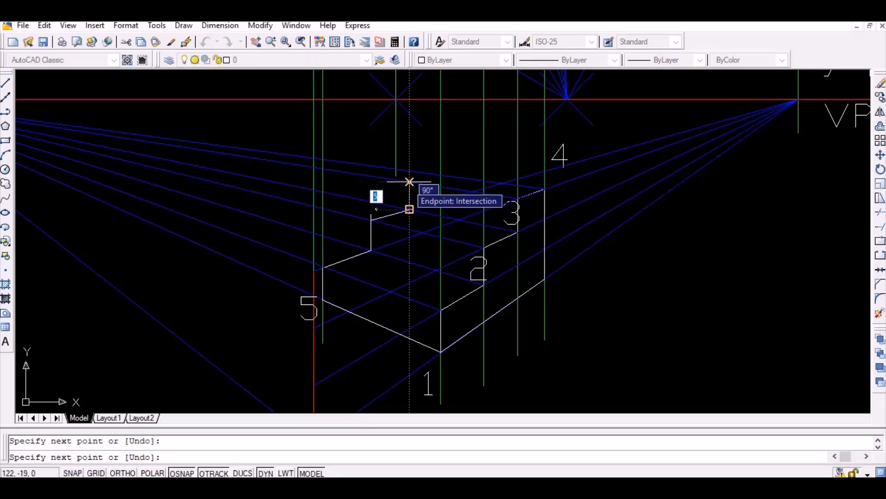
{"action": "left_click", "coordinate": [409, 181]}
{"action": "key", "text": "Return"}
{"action": "key", "text": "Return"}
{"action": "key", "text": "Return"}
{"action": "key", "text": "Return"}
- On the blue layer, draw a line from the top of the third riser's far edge to VP 2
{"action": "left_click", "coordinate": [367, 62]}
{"action": "left_click", "coordinate": [360, 82]}
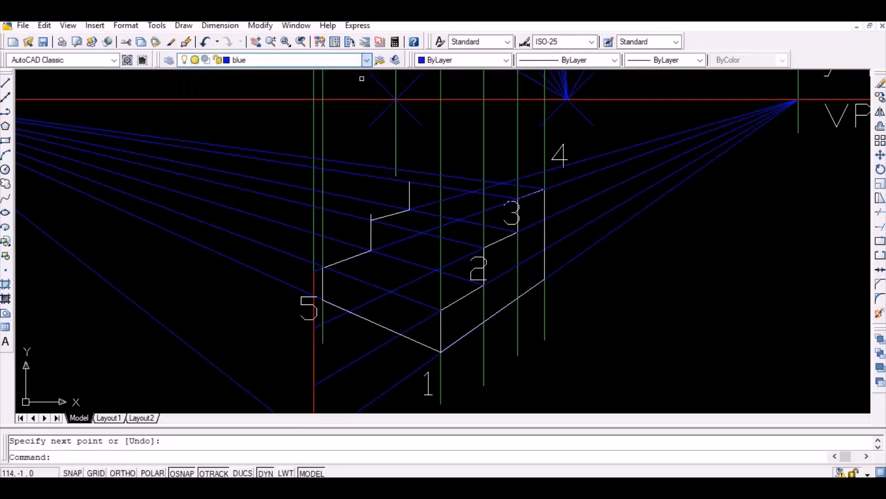
{"action": "key", "text": "Return"}
{"action": "left_click", "coordinate": [410, 181]}
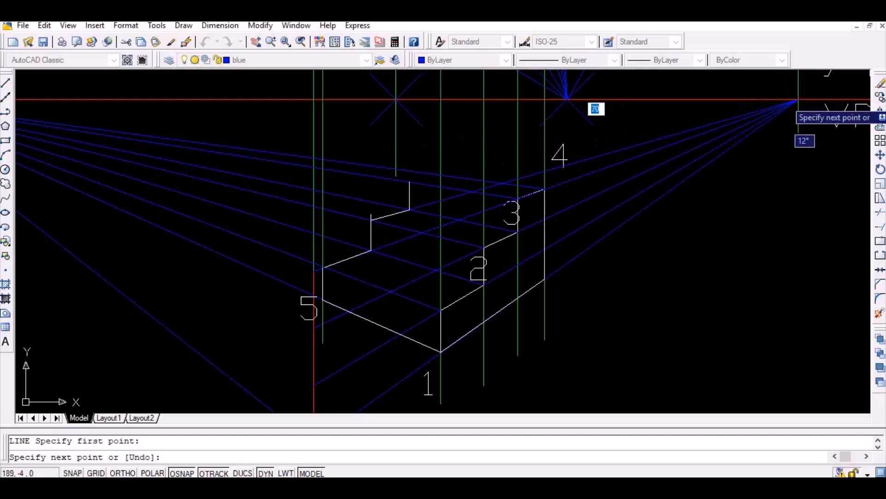
{"action": "left_click", "coordinate": [798, 99]}
{"action": "key", "text": "Return"}
- On layer 0, draw the top tread's far edge along the VP 2 line and its back edge to the top corner near 4
{"action": "left_click", "coordinate": [349, 62]}
{"action": "left_click", "coordinate": [346, 73]}
{"action": "key", "text": "Return"}
{"action": "left_click", "coordinate": [409, 181]}
{"action": "left_click", "coordinate": [440, 176]}
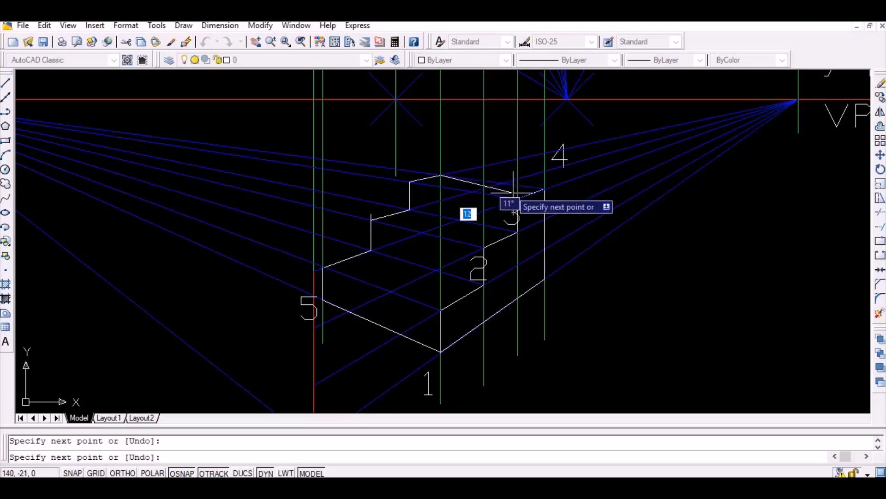
{"action": "left_click", "coordinate": [545, 189]}
{"action": "key", "text": "Return"}
- Draw the third riser's top and bottom edges from the near side at 3 across to its far vertical edge
{"action": "key", "text": "Return"}
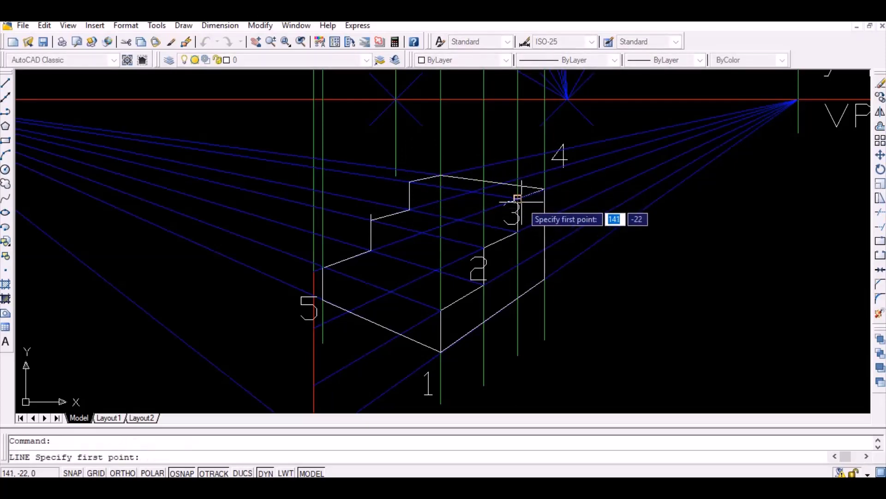
{"action": "left_click", "coordinate": [518, 199]}
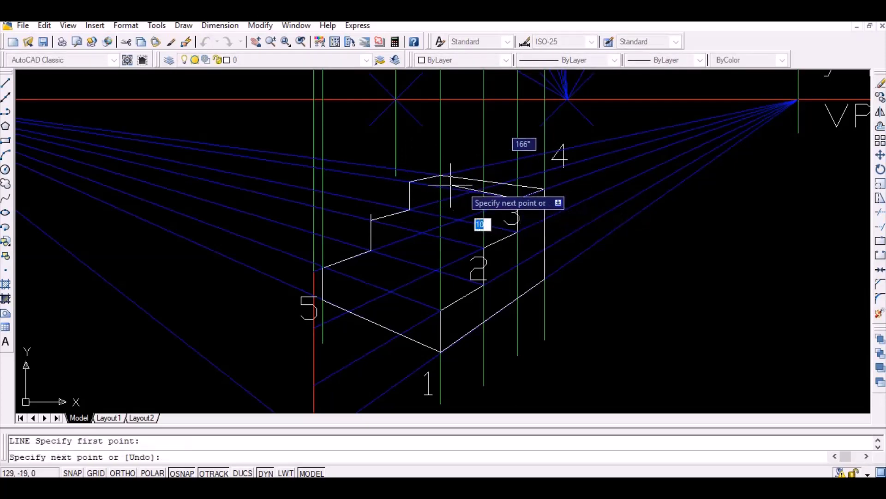
{"action": "left_click", "coordinate": [409, 181]}
{"action": "key", "text": "Return"}
{"action": "key", "text": "Return"}
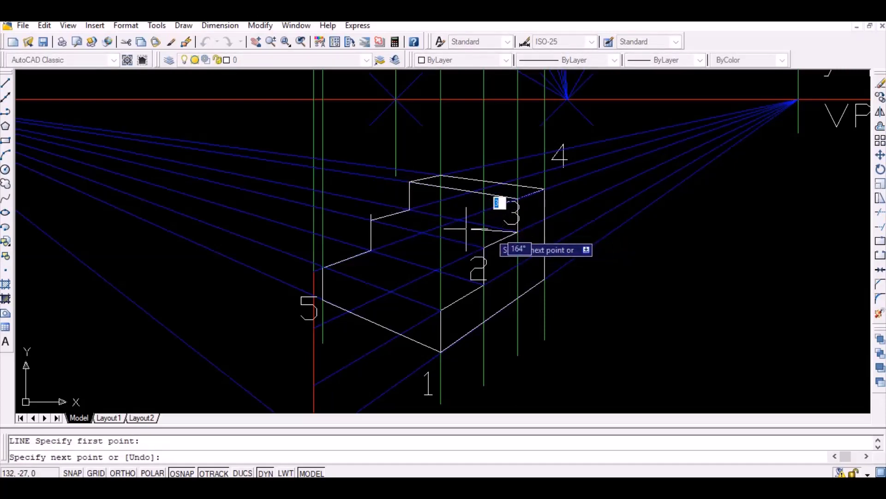
{"action": "left_click", "coordinate": [410, 210]}
{"action": "key", "text": "Return"}
- Draw the second riser's top edge from above 2 and down its far side, plus its bottom edge across the first tread
{"action": "key", "text": "Return"}
{"action": "left_click", "coordinate": [484, 248]}
{"action": "left_click", "coordinate": [370, 220]}
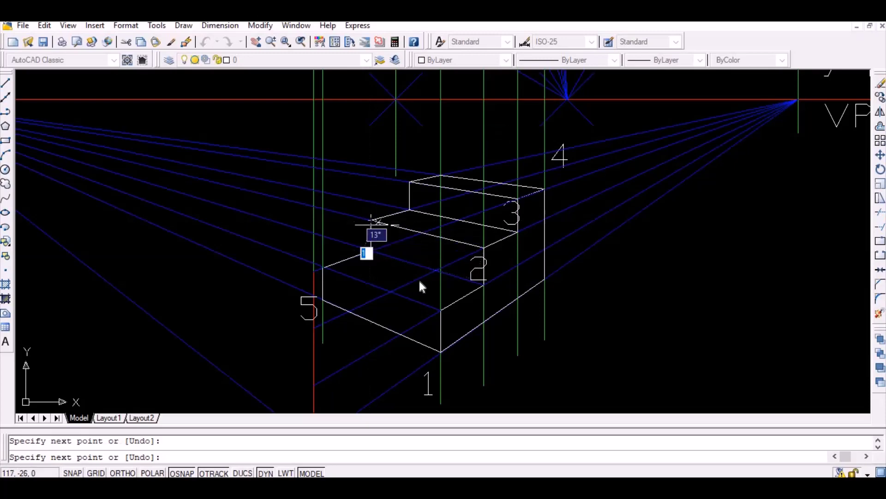
{"action": "left_click", "coordinate": [371, 251]}
{"action": "key", "text": "Return"}
{"action": "key", "text": "Return"}
{"action": "left_click", "coordinate": [484, 284]}
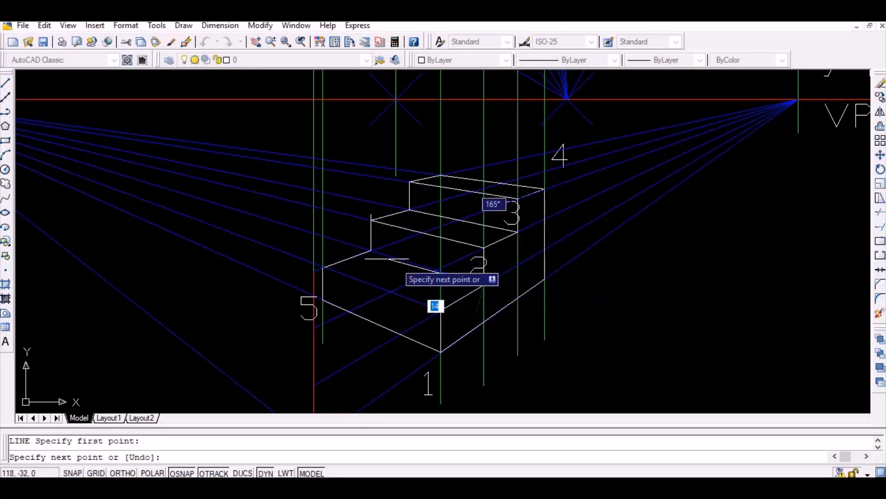
{"action": "left_click", "coordinate": [370, 250]}
{"action": "key", "text": "Return"}
- Draw the first riser's top edge from the corner above 1 to the far corner above 5
{"action": "key", "text": "Return"}
{"action": "left_click", "coordinate": [441, 311]}
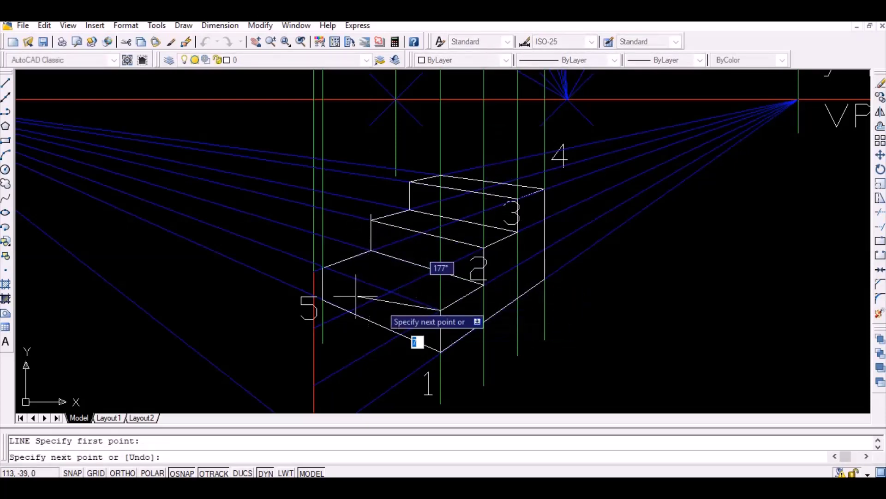
{"action": "left_click", "coordinate": [330, 268]}
{"action": "key", "text": "Return"}
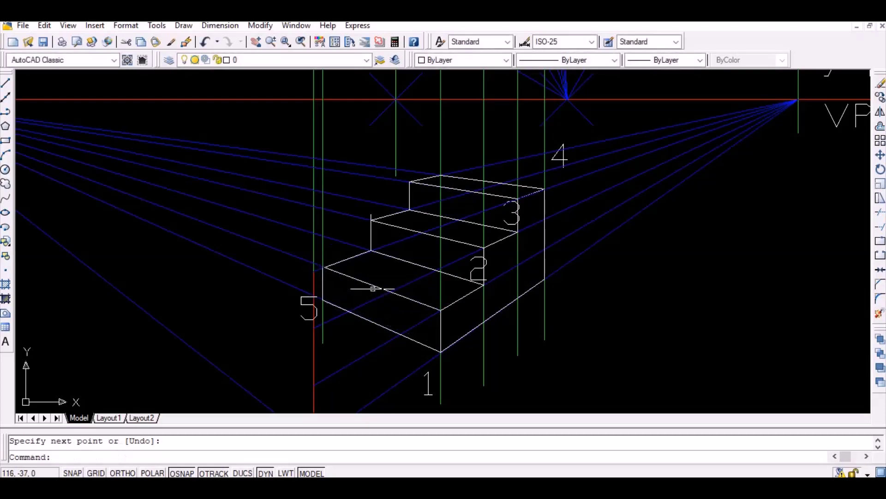
- Show the whole drawing at its extents and inspect the perspective view of the steps up close
{"action": "type", "text": "z"}
{"action": "key", "text": "Return"}
{"action": "type", "text": "e"}
{"action": "key", "text": "Return"}
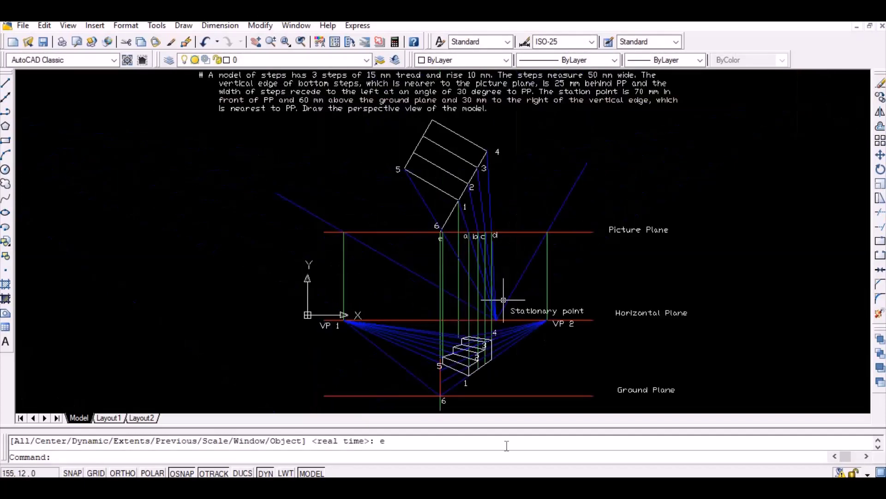
{"action": "scroll", "coordinate": [481, 386], "scroll_direction": "up", "scroll_amount": 6}
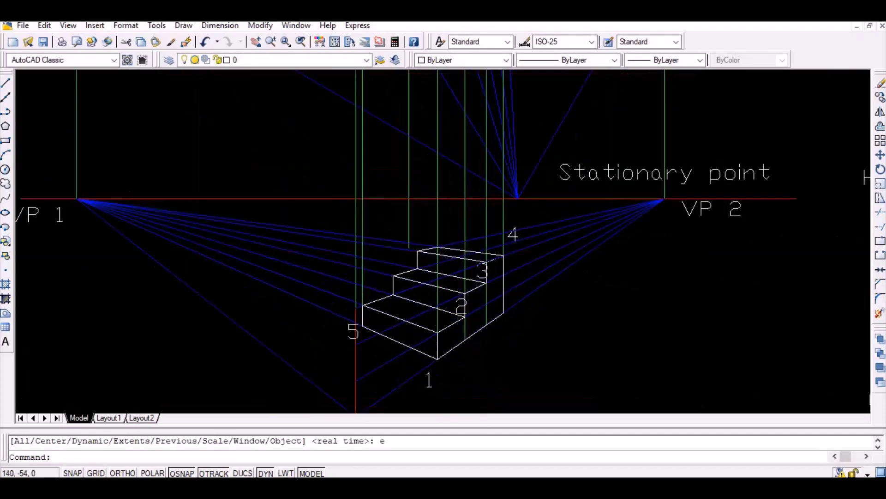
{"action": "mouse_move", "coordinate": [494, 356]}
{"action": "left_mouse_down"}
{"action": "mouse_move", "coordinate": [493, 346]}
{"action": "mouse_move", "coordinate": [535, 342]}
{"action": "left_mouse_up"}
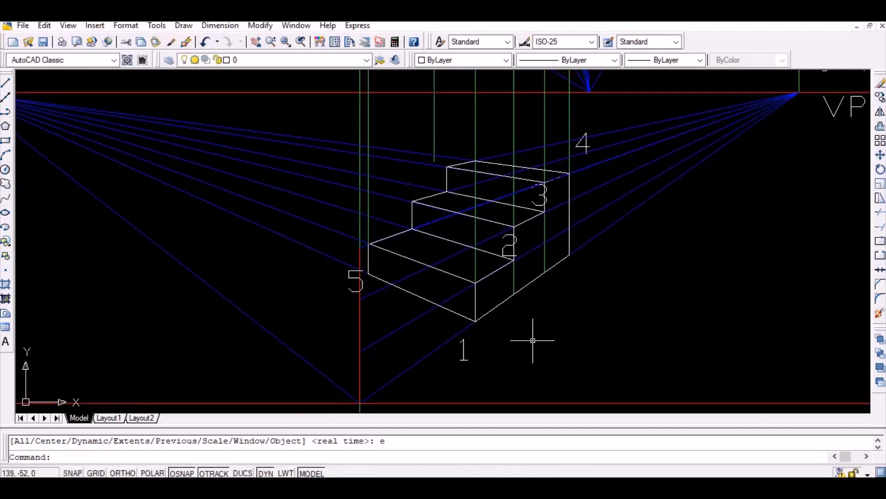